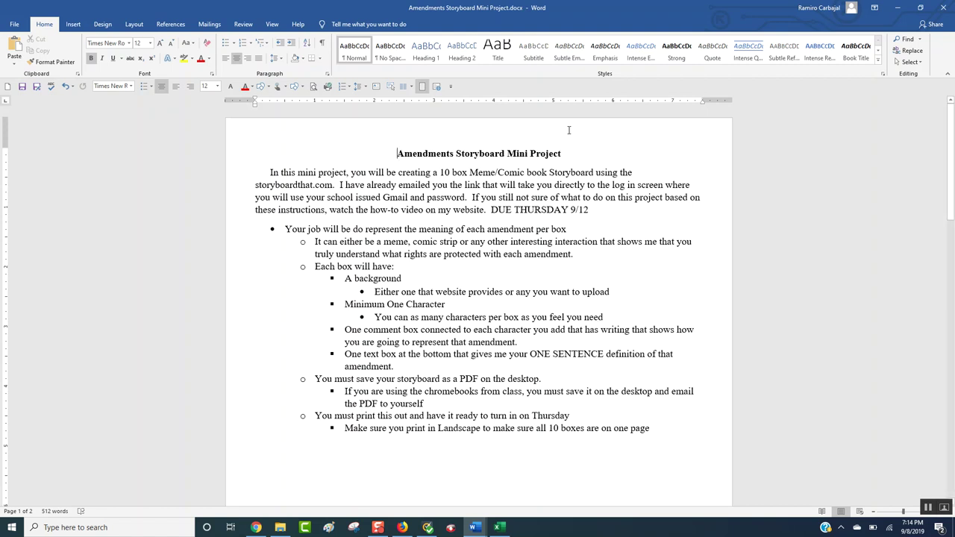
Switch to Chrome and open the Amendments Storyboard Link from the history class website.
left_click(899, 7)
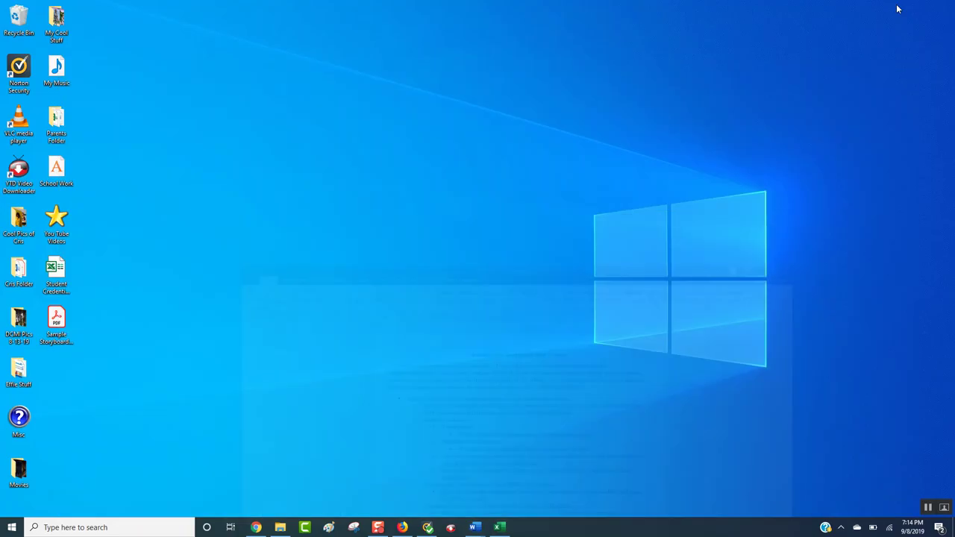
left_click(256, 528)
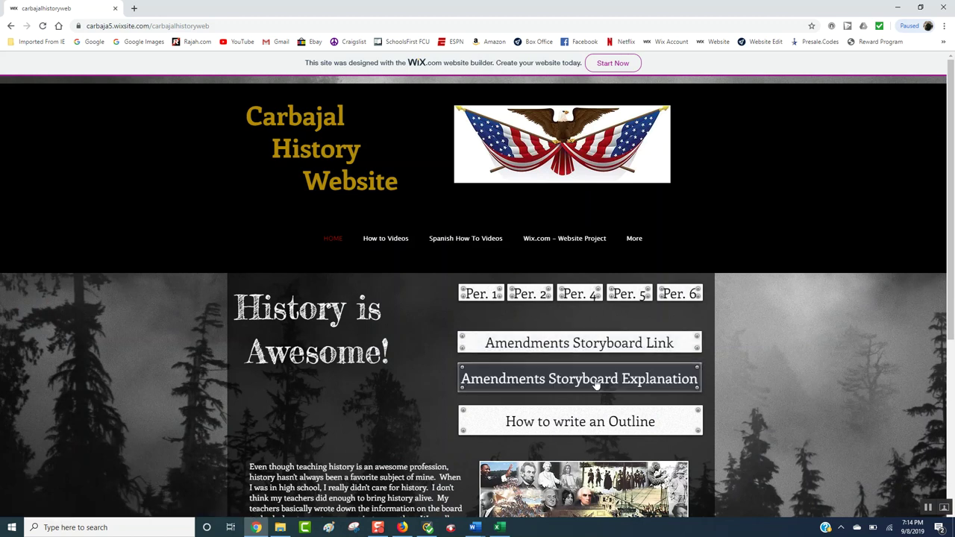
left_click(588, 353)
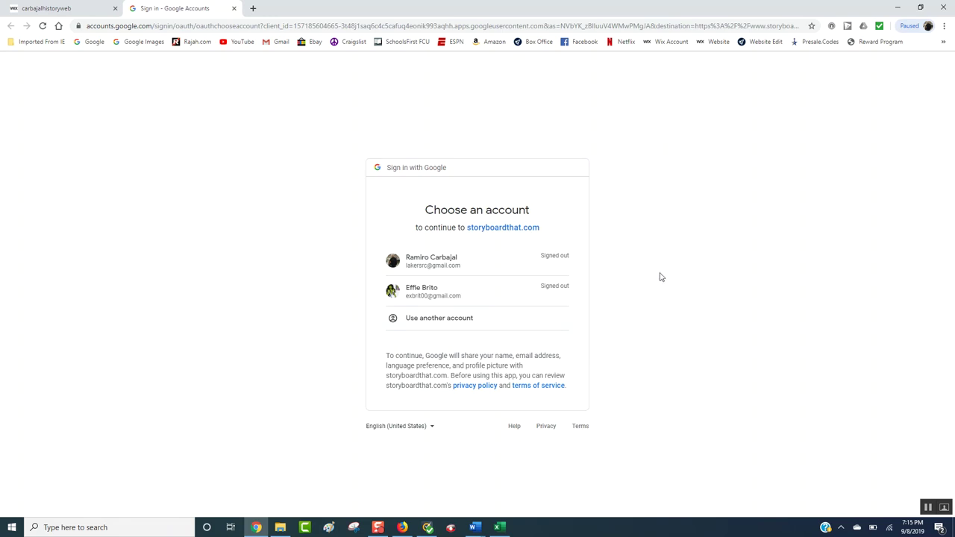
Sign in to Storyboard That with the first listed Google account, entering the account password.
left_click(454, 264)
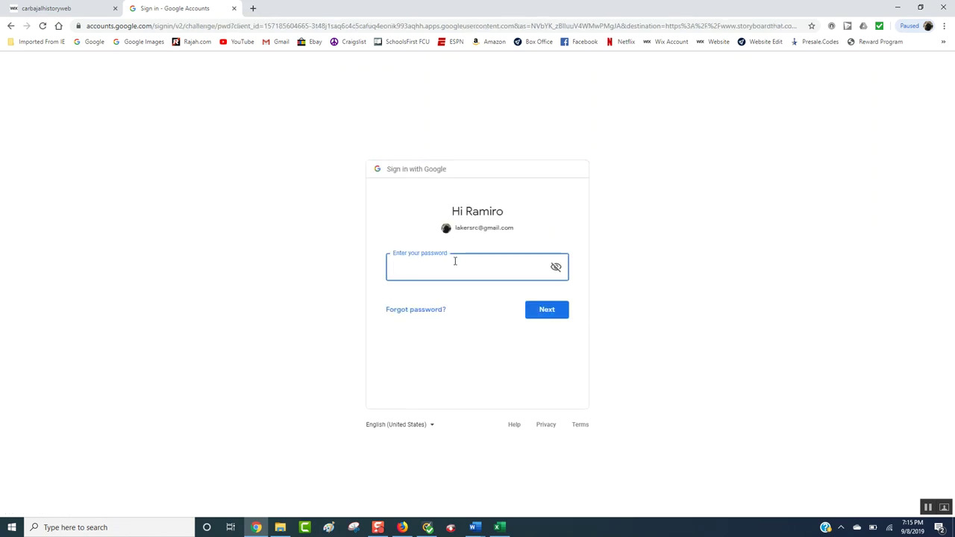
type("•••••••••")
left_click(550, 312)
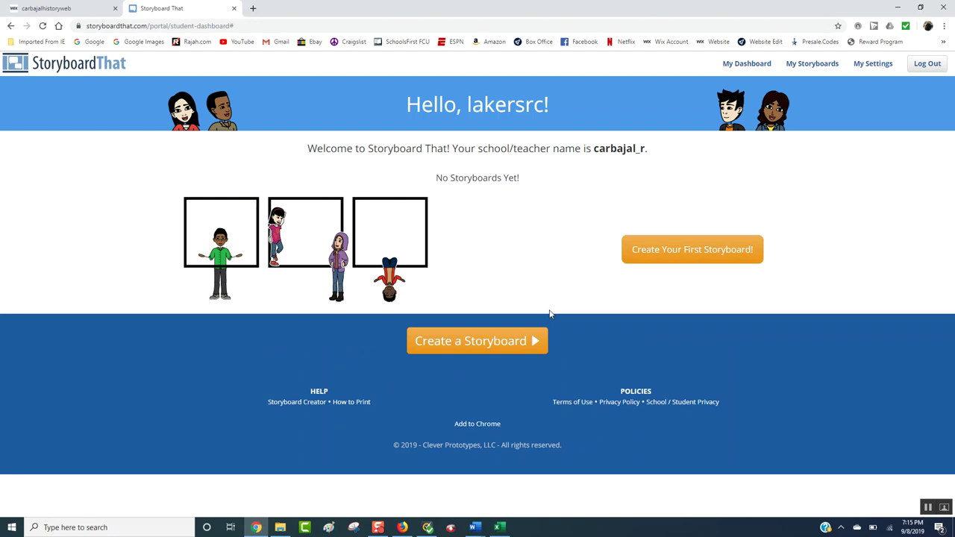
Create the first storyboard and set its layout to 5 x 2 cells.
left_click(694, 251)
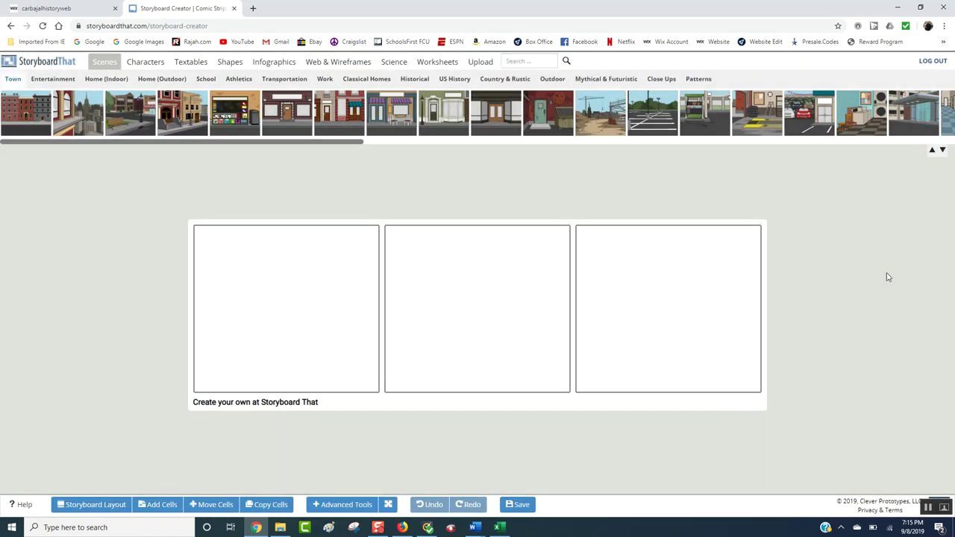
left_click(159, 505)
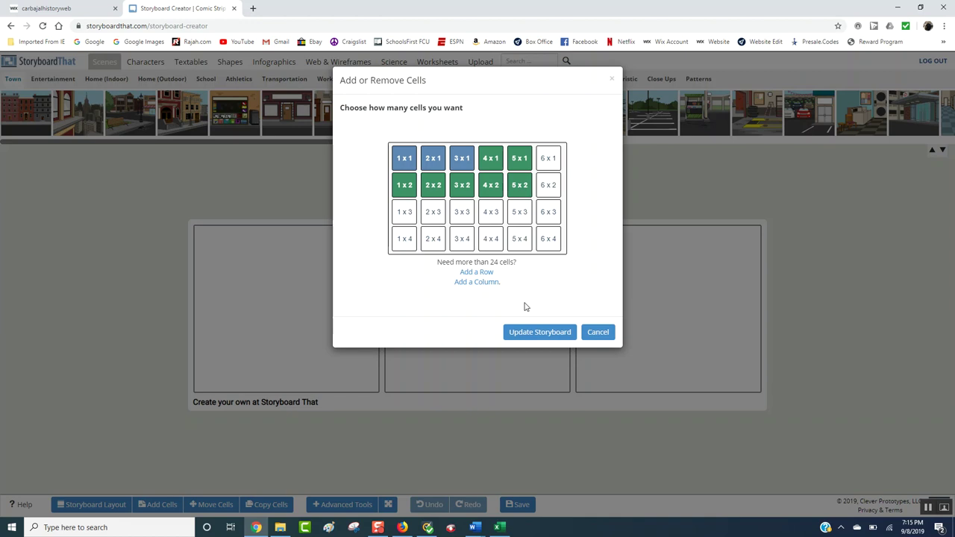
left_click(534, 334)
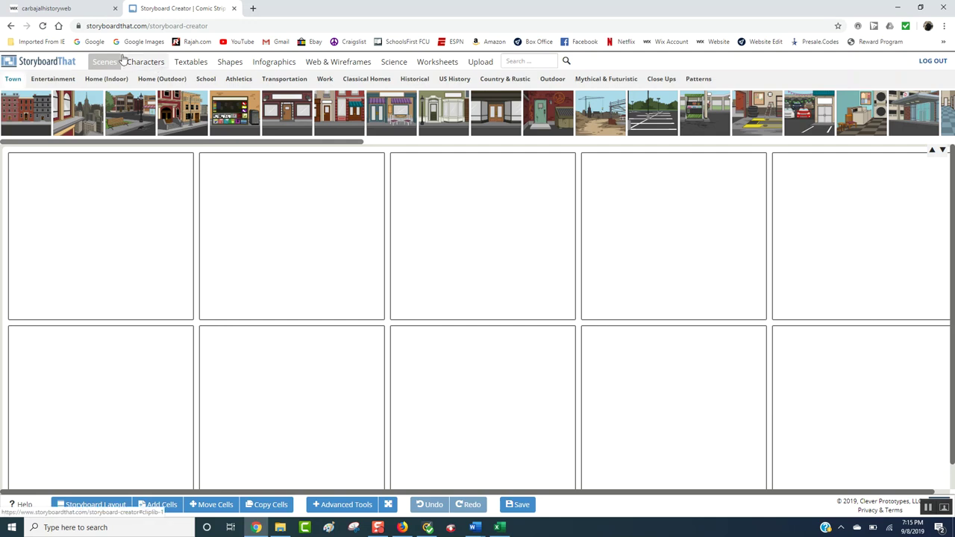
Browse the scene categories and place the Classical Homes scene with two windows and a silhouette portrait in the first cell.
left_click(151, 82)
left_click(206, 79)
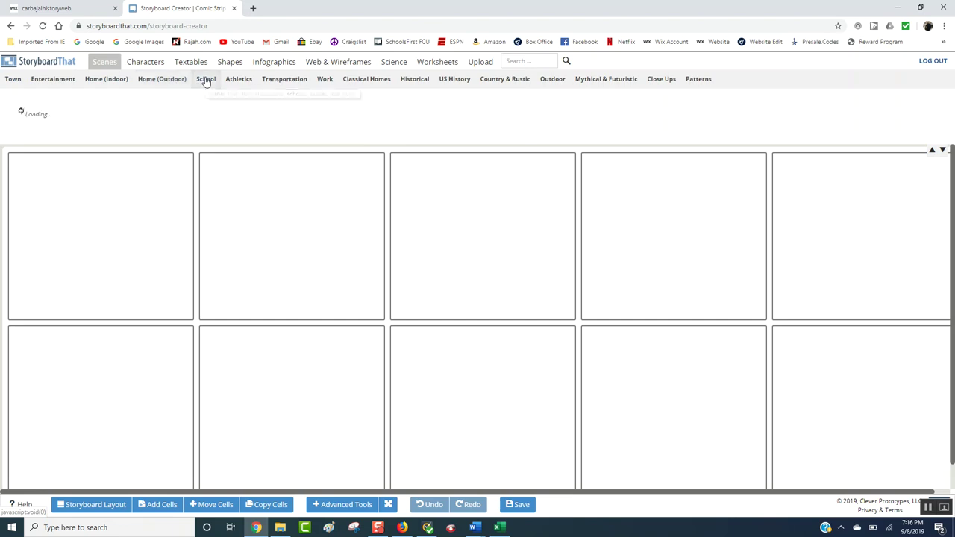
left_click(239, 80)
left_click(279, 80)
left_click(324, 79)
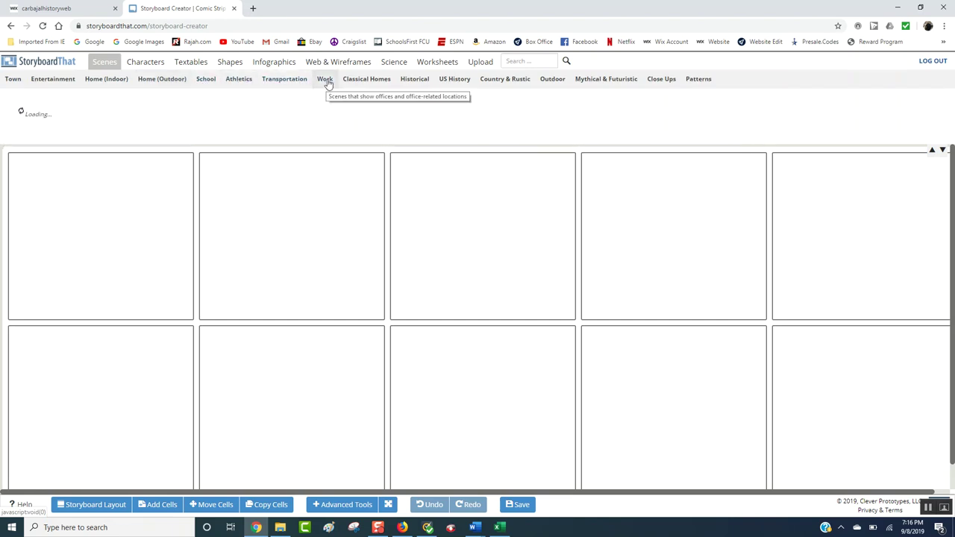
left_click(364, 80)
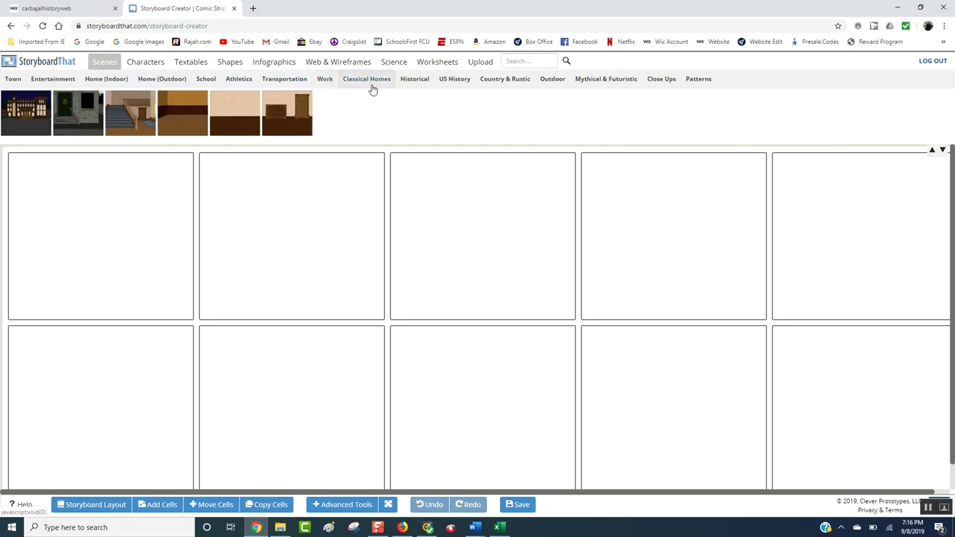
left_click_drag(395, 105, 138, 209)
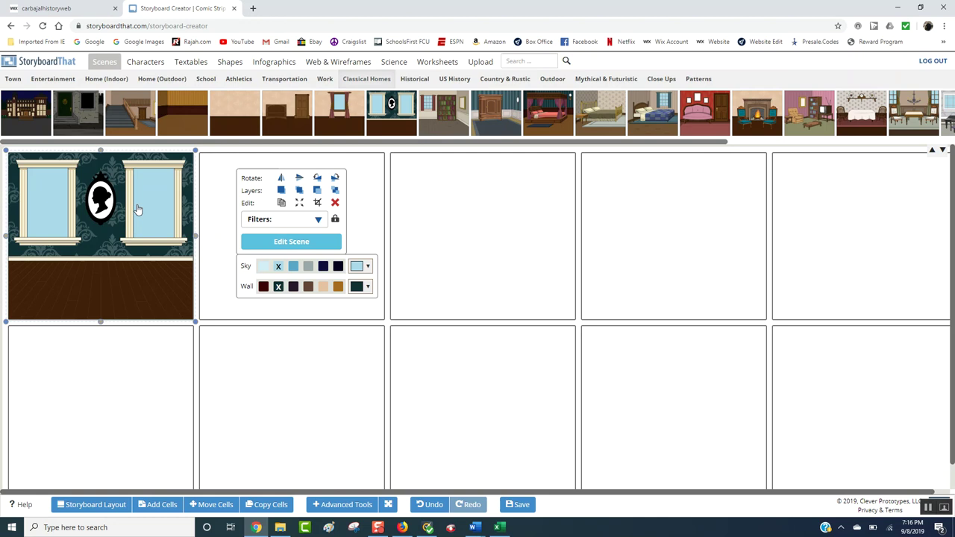
Place the Country & Rustic lighthouse scene in the second cell and the log cabin with dock scene in the third.
left_click(501, 80)
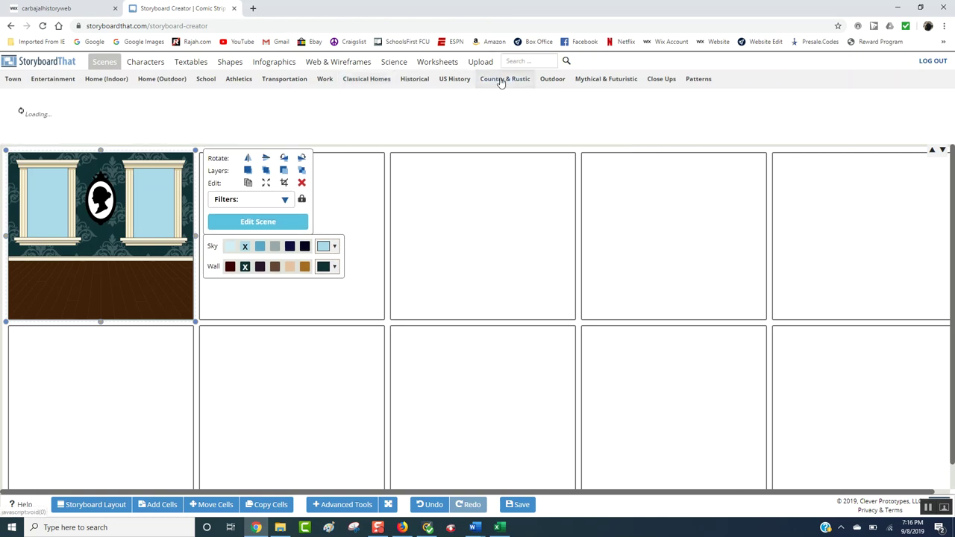
left_click_drag(316, 159, 358, 209)
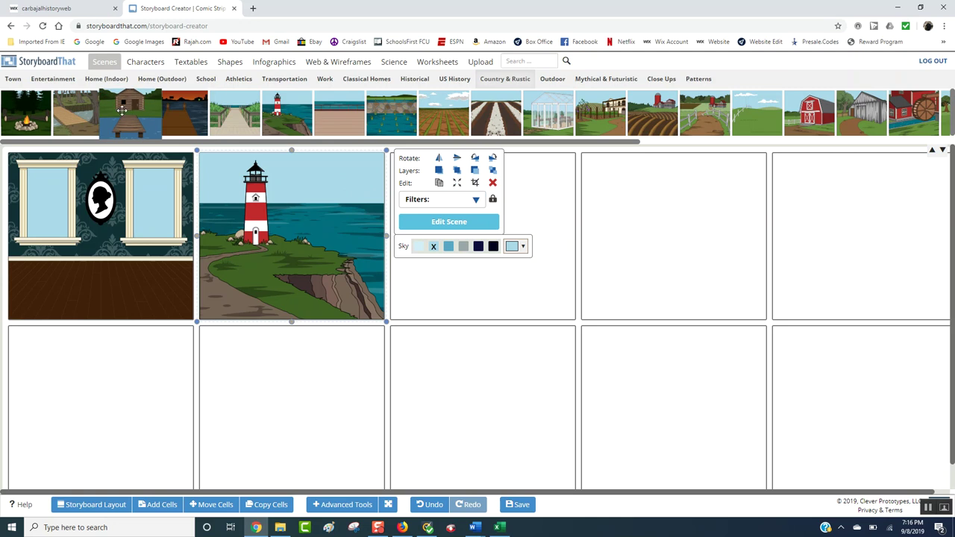
left_click_drag(324, 194, 465, 264)
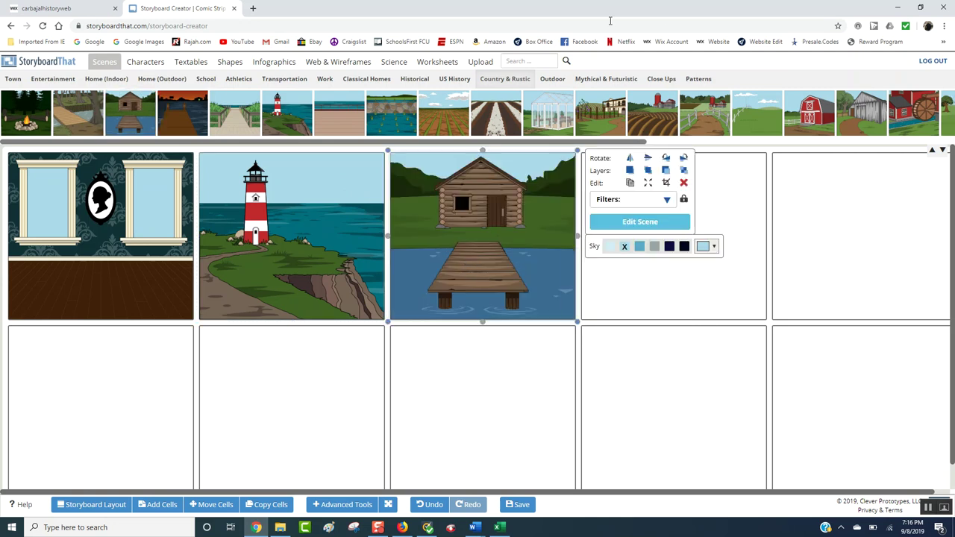
Fill the fourth cell with the Mythical & Futuristic round green door scene and the fifth with the School bus scene.
left_click(620, 78)
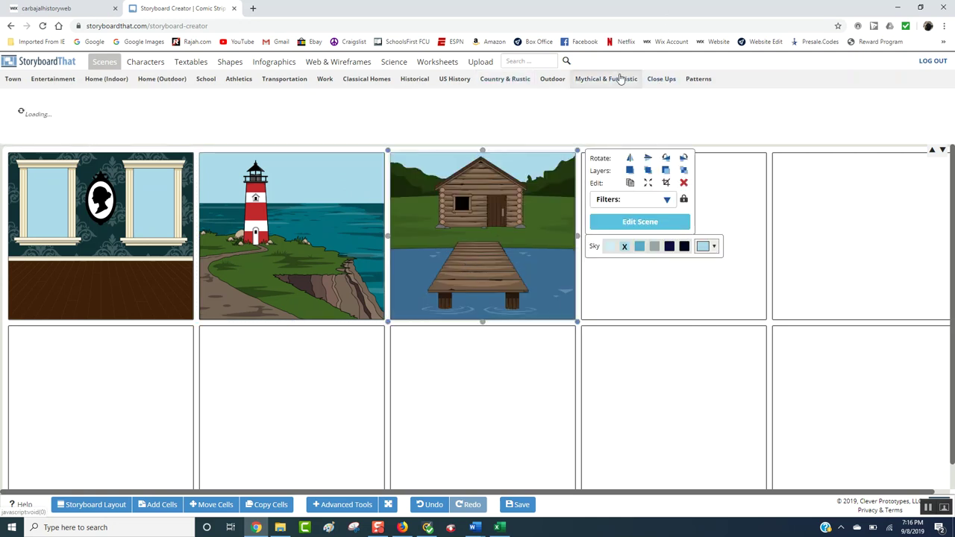
left_click_drag(392, 113, 638, 275)
left_click_drag(555, 222, 613, 281)
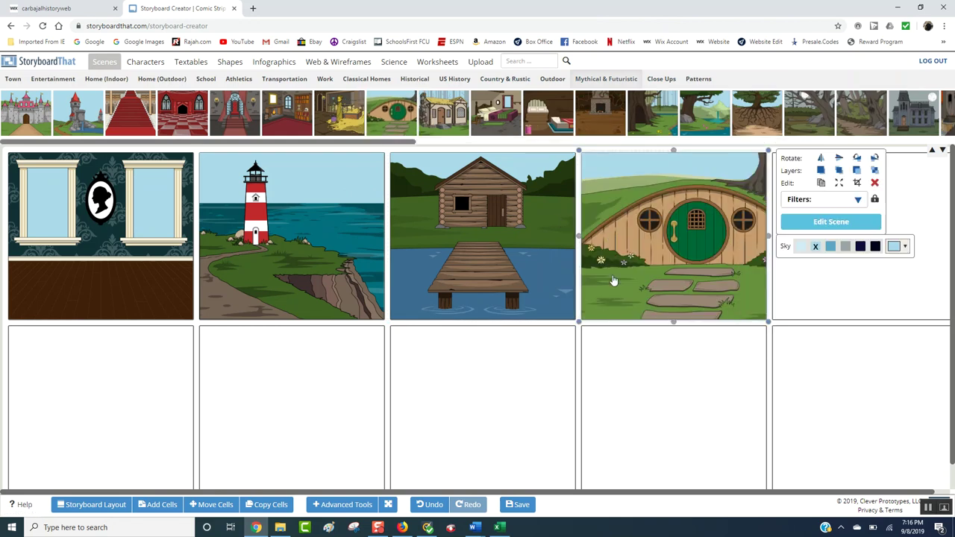
left_click(204, 79)
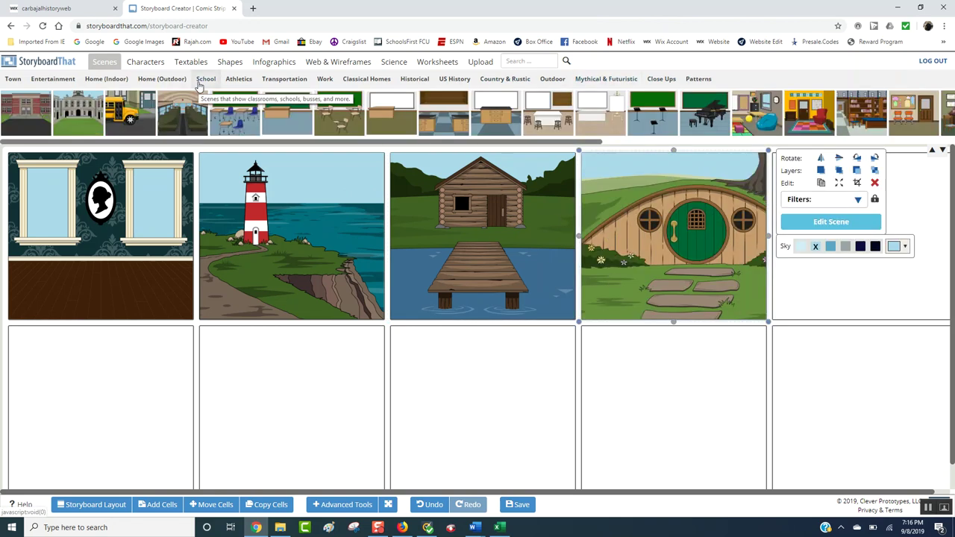
left_click_drag(130, 118, 802, 254)
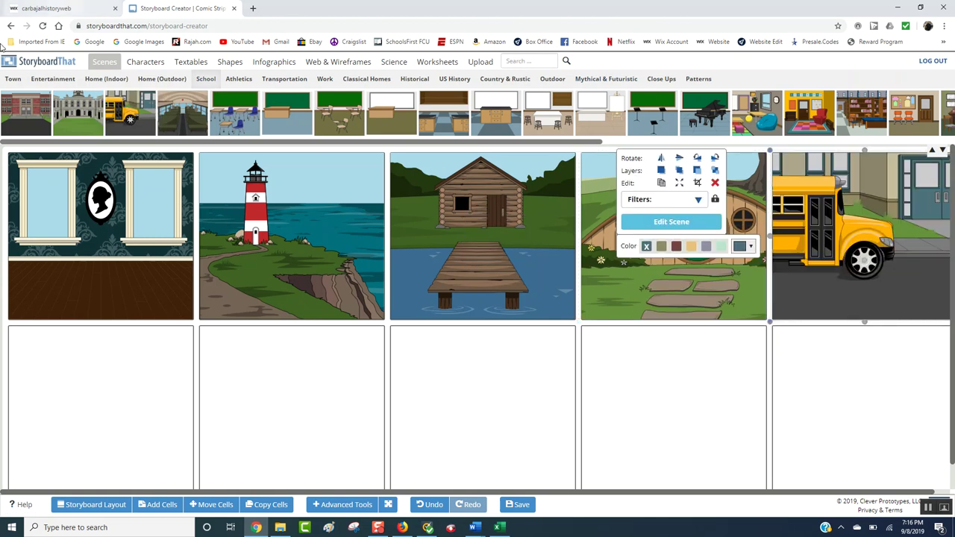
Place the Entertainment clothing store and pet store scenes in the first two cells of the second row.
left_click(46, 79)
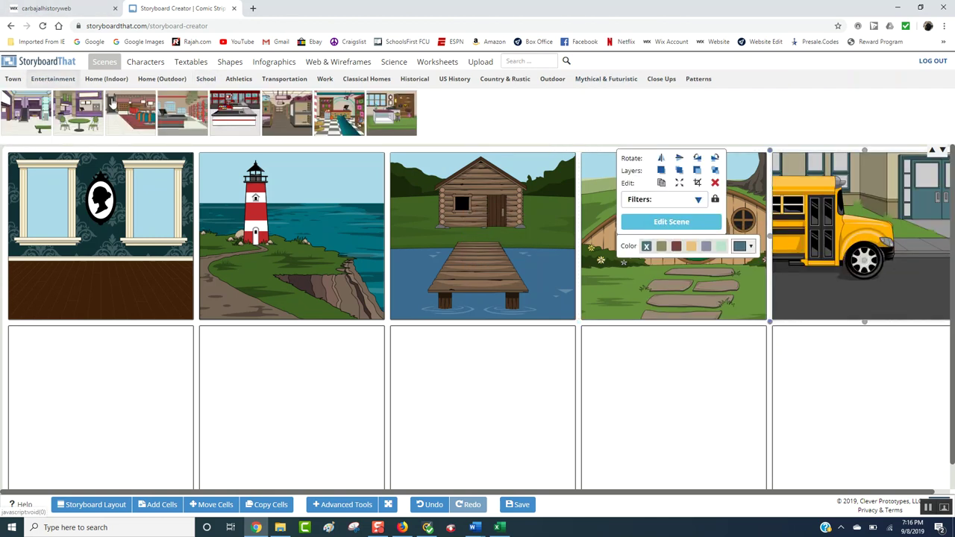
left_click_drag(127, 111, 86, 342)
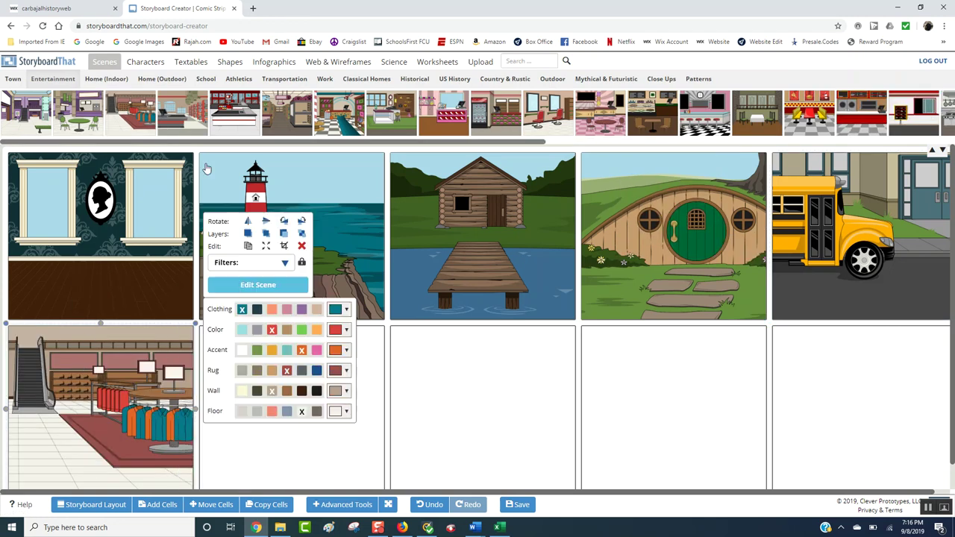
left_click_drag(287, 112, 329, 388)
Fill the second row's last three cells with the Home (Outdoor) brick row house and the Outdoor palm island and rocky coast scenes.
left_click(157, 83)
left_click_drag(179, 108, 464, 377)
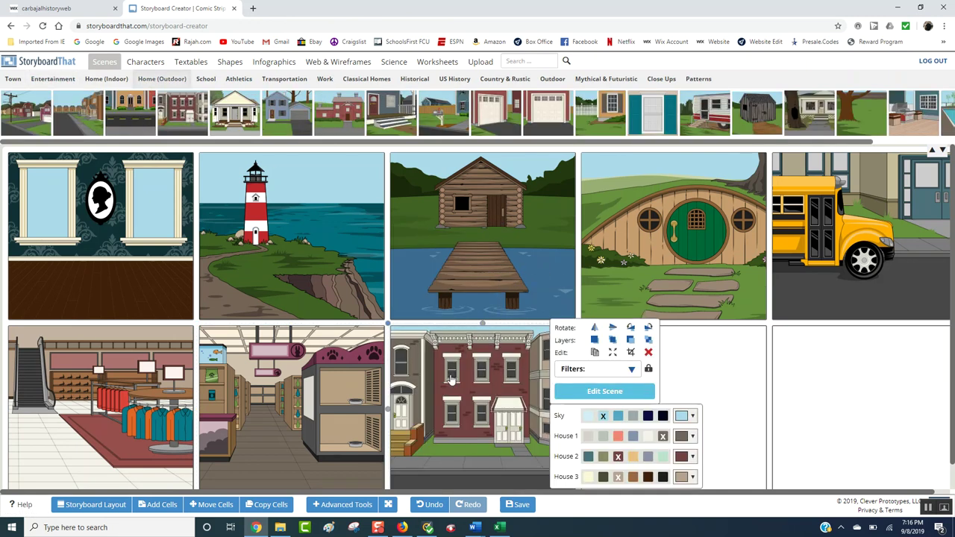
left_click(552, 78)
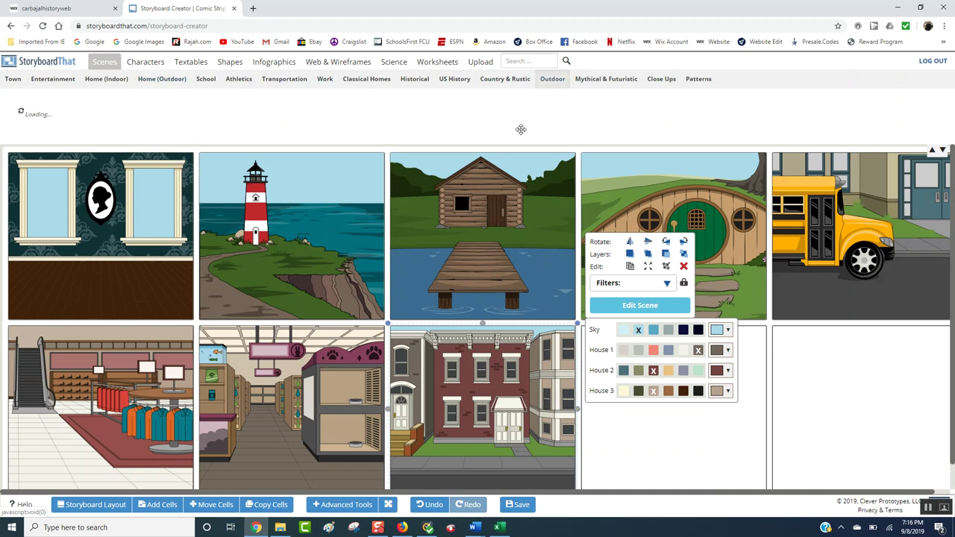
left_click_drag(498, 163, 653, 426)
left_click_drag(448, 111, 883, 420)
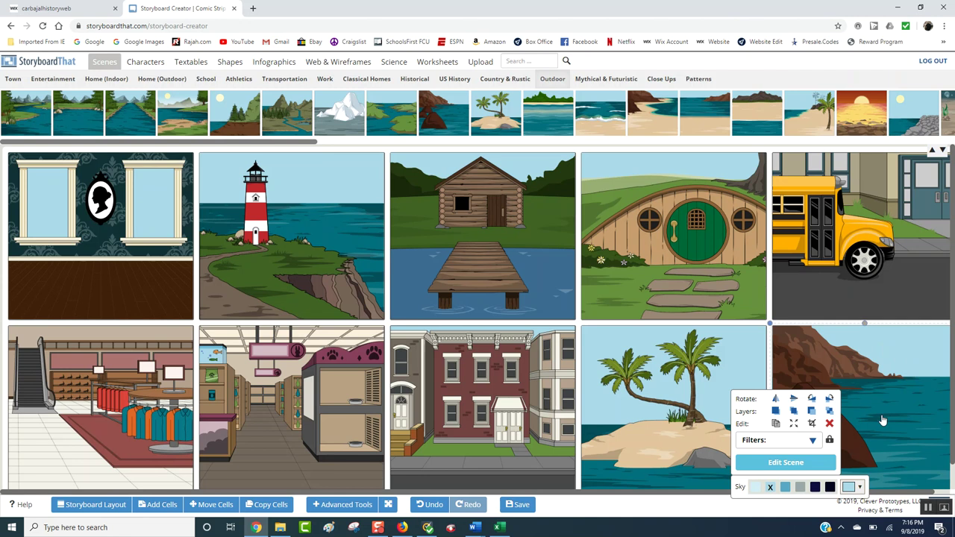
left_click(900, 277)
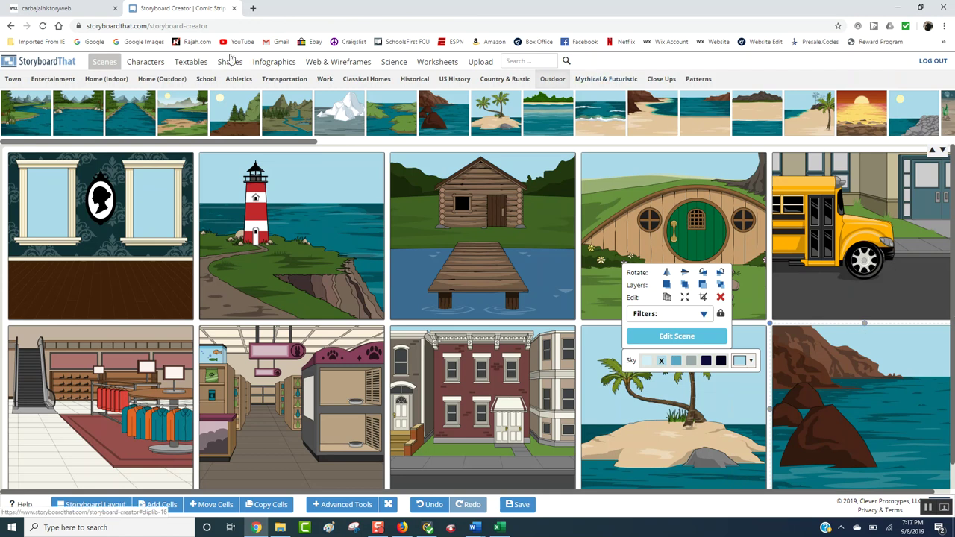
Add the adult character in the dark red sweater to the first cell, slightly reduced in size and standing before the left window.
left_click(158, 65)
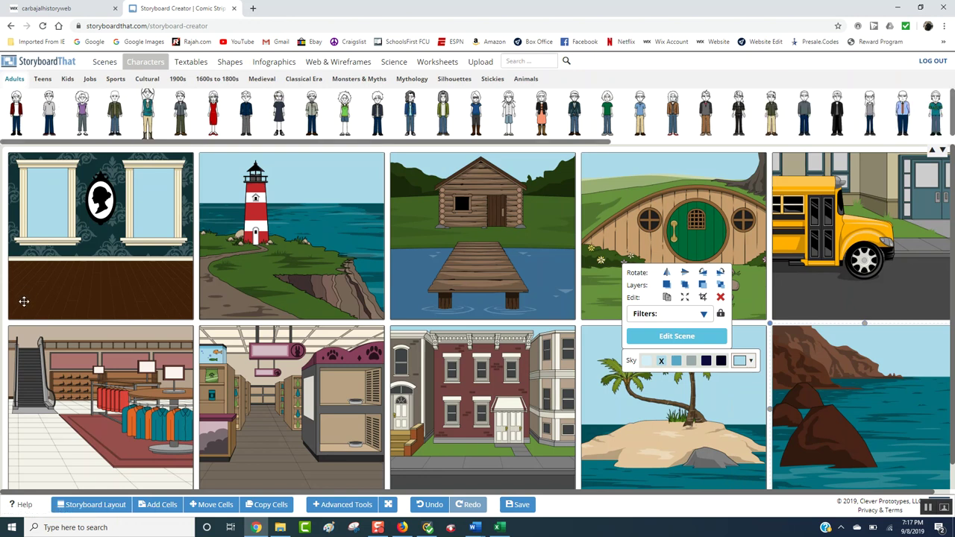
left_click_drag(44, 272, 43, 272)
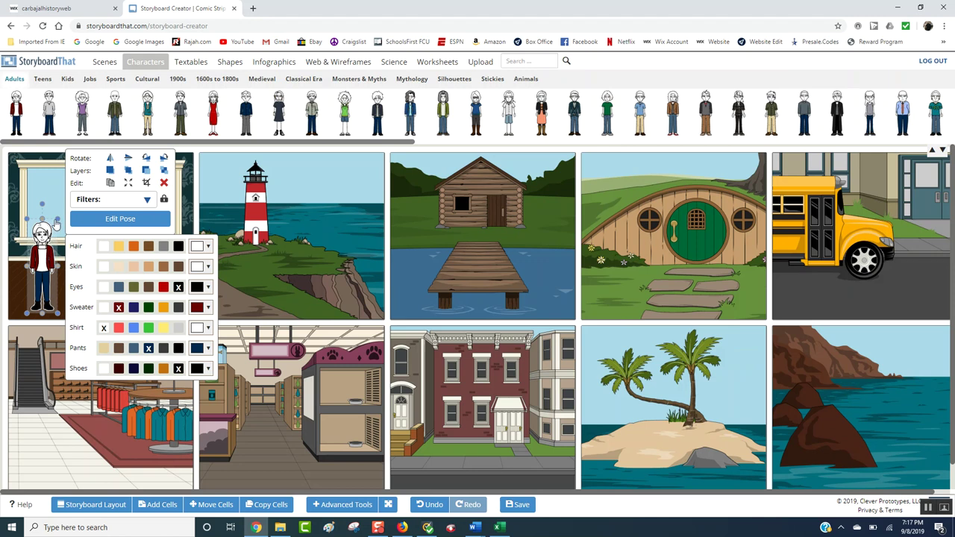
mouse_move(56, 236)
left_mouse_down()
mouse_move(51, 254)
mouse_move(53, 238)
left_mouse_up()
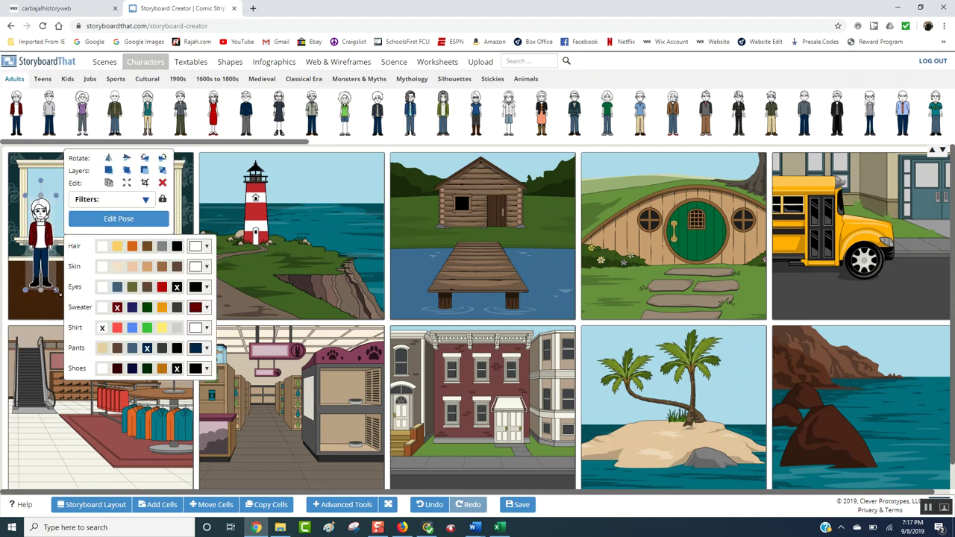
mouse_move(54, 291)
left_mouse_down()
mouse_move(49, 274)
mouse_move(66, 291)
mouse_move(61, 284)
left_mouse_up()
left_click_drag(39, 239, 36, 259)
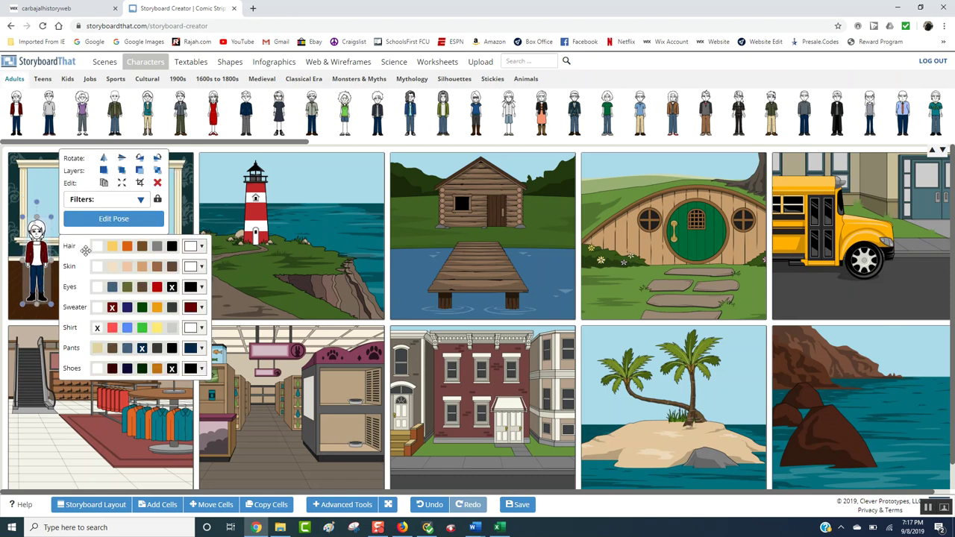
Color the first cell's character with orange hair and medium brown skin.
left_click(127, 249)
left_click(158, 269)
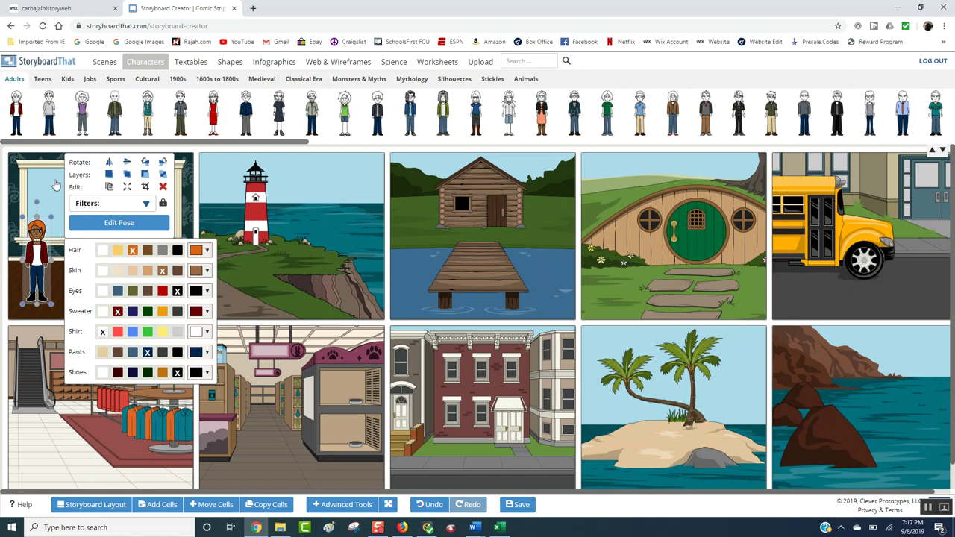
left_click(54, 244)
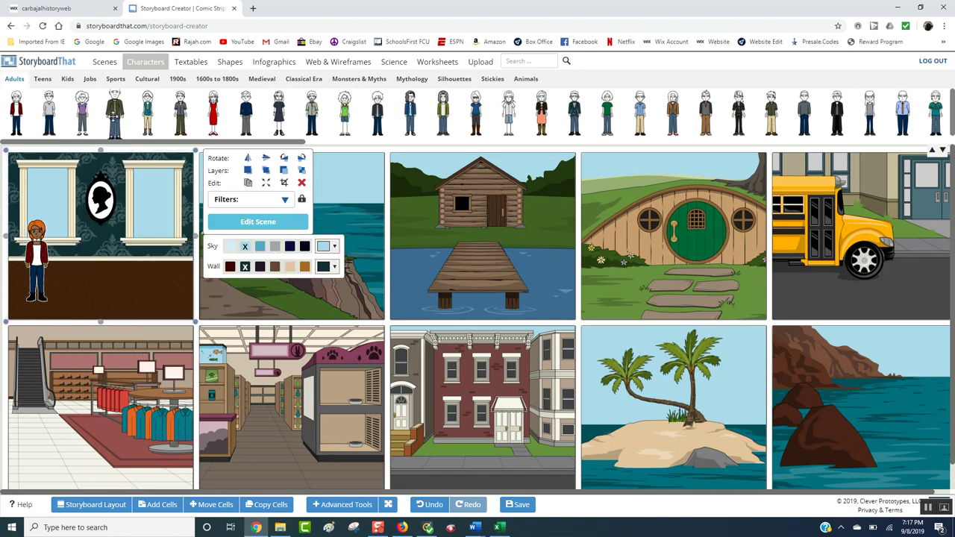
Add the adult in the teal shirt to the lighthouse path and the adult in the blue jacket to the cabin dock.
left_click_drag(147, 113, 328, 283)
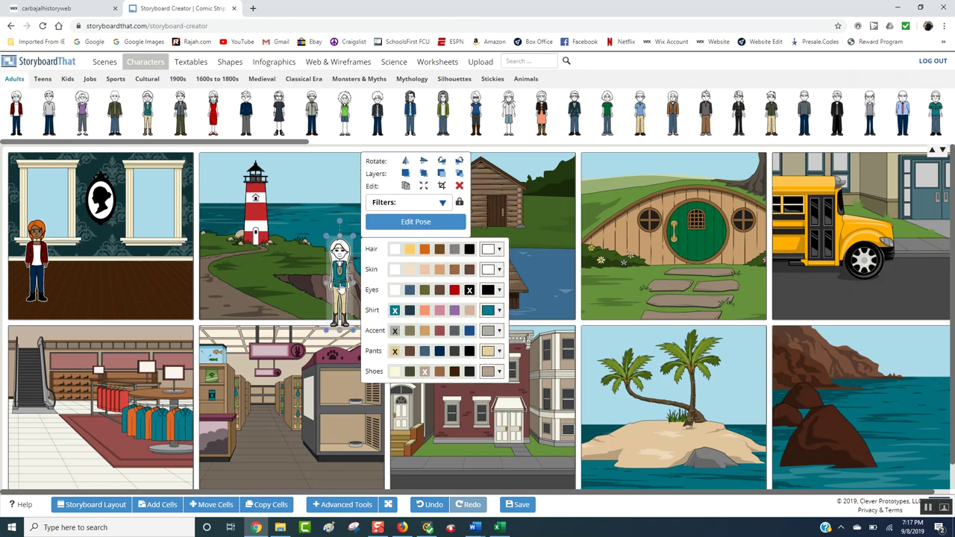
left_click(342, 265)
left_click_drag(329, 250, 247, 251)
left_click_drag(410, 112, 496, 233)
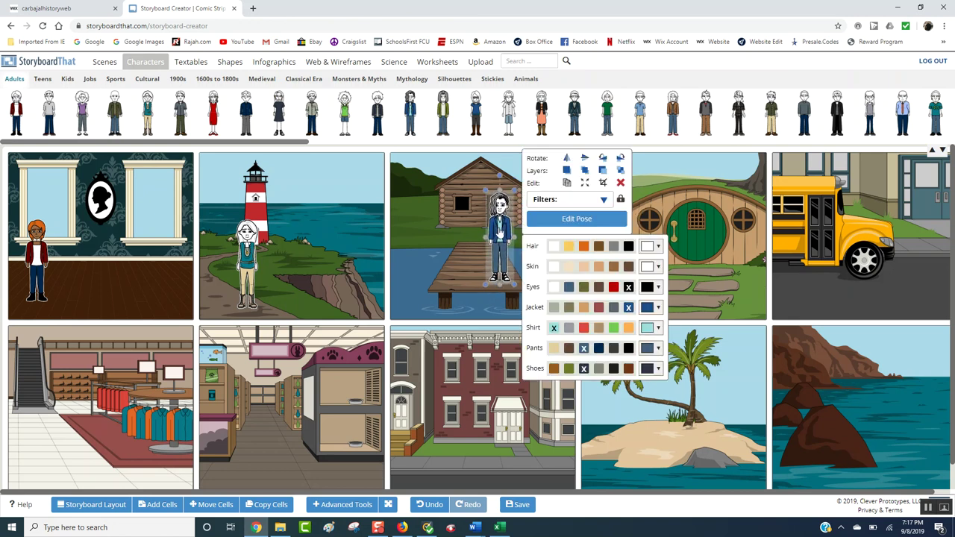
Add a small Mythology character in a white toga beside the stepping stones in the round green door scene.
left_click(409, 79)
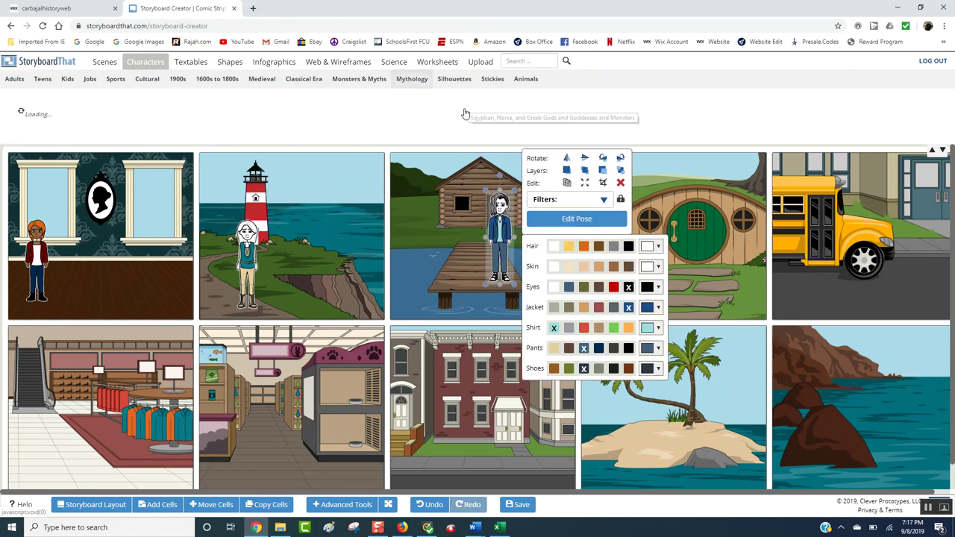
left_click_drag(389, 118, 724, 224)
left_click_drag(721, 266, 721, 268)
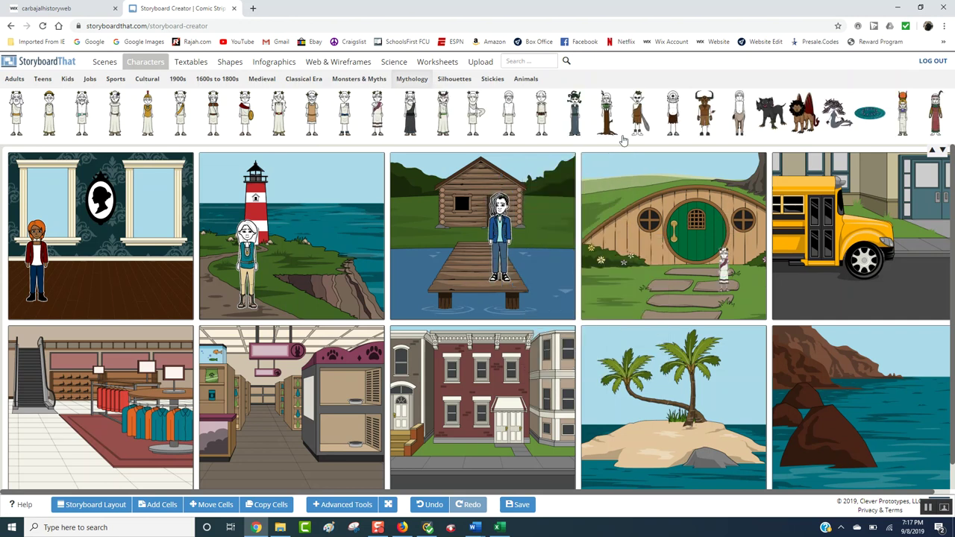
Add the Monsters & Myths ghost to the school bus cell, standing on the road in front of the bus.
left_click(373, 81)
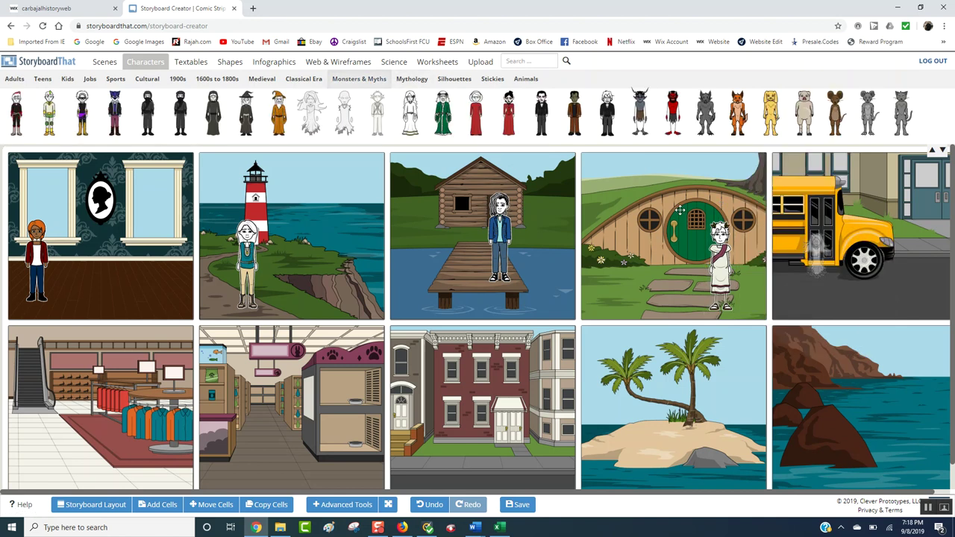
left_click_drag(835, 239, 835, 240)
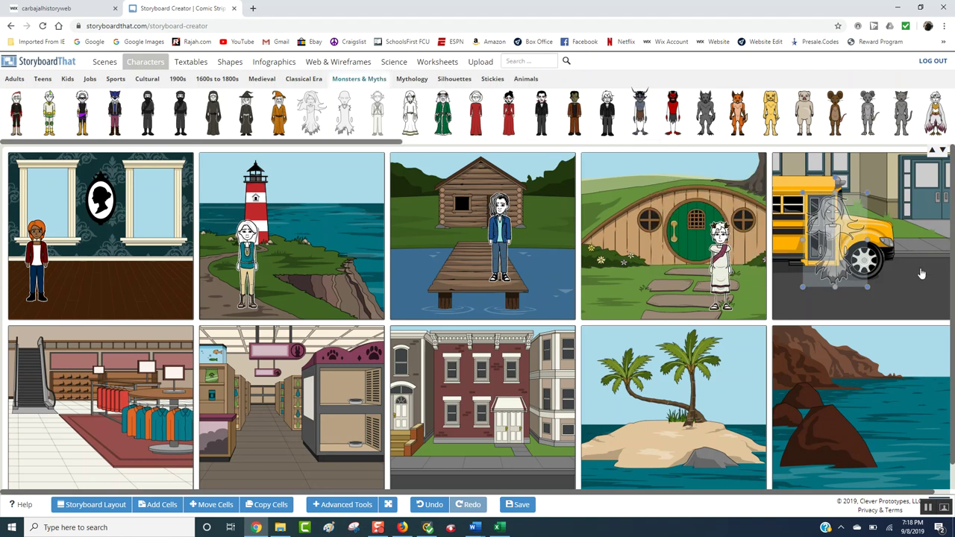
left_click_drag(838, 246, 933, 282)
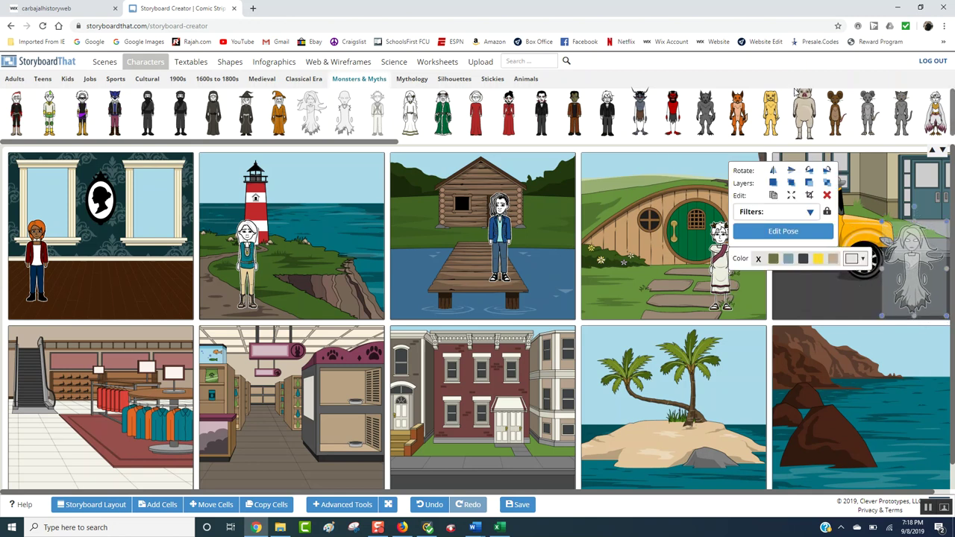
Add the pug creature to the rocks in the sea cell and the grey horned creature beside the palm island.
left_click_drag(803, 112, 824, 394)
left_click_drag(644, 114, 601, 403)
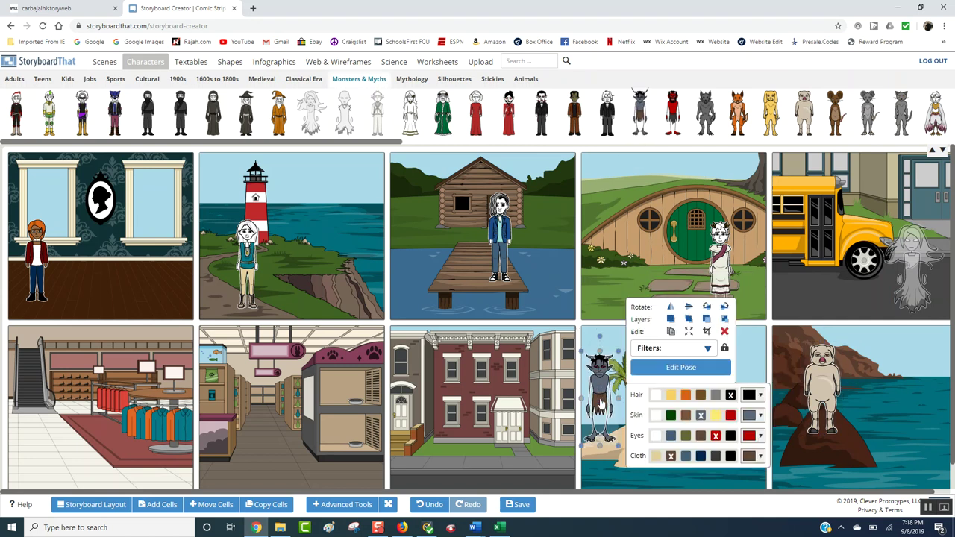
Add the 1600s to 1800s eye-patch pirate to the brick townhouse street and the woman in the red dress to the pet store.
left_click(218, 79)
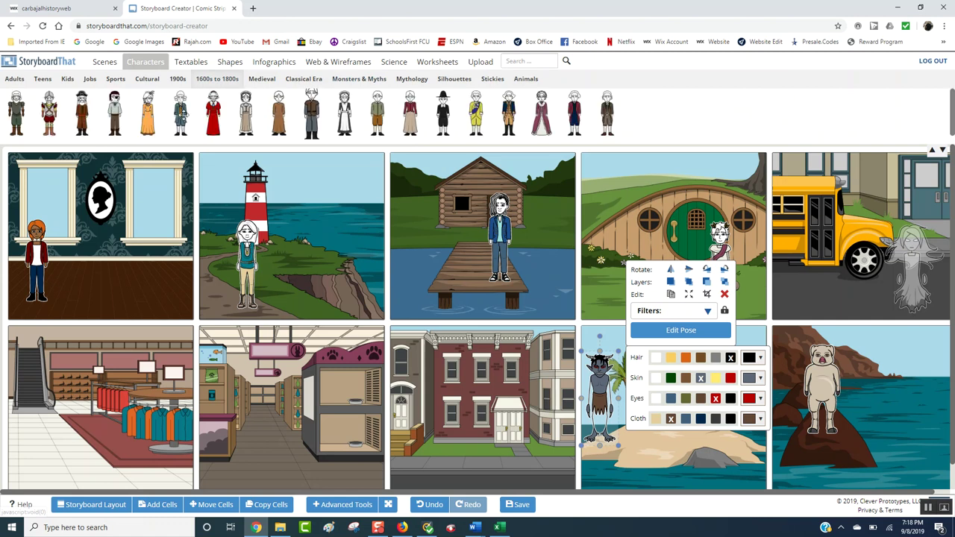
left_click_drag(123, 106, 414, 399)
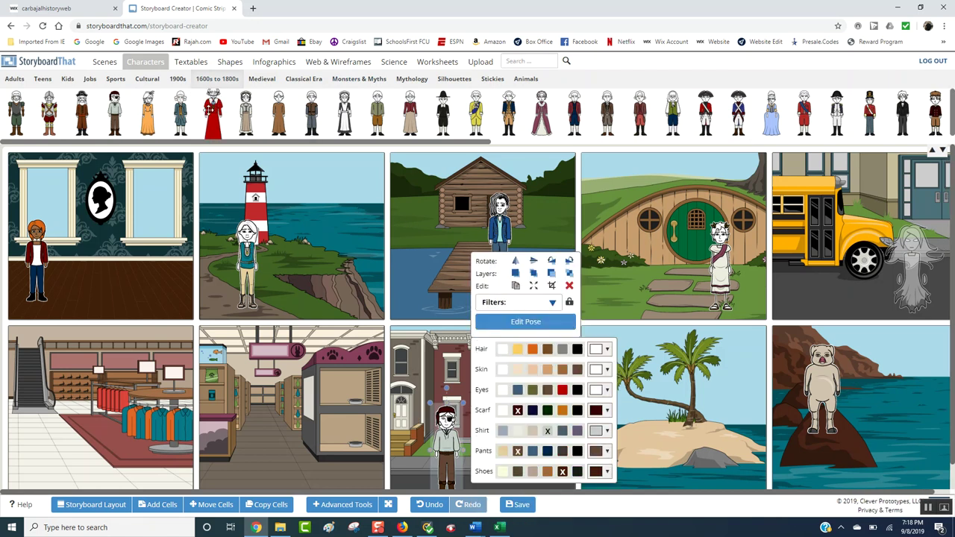
left_click_drag(224, 430, 230, 464)
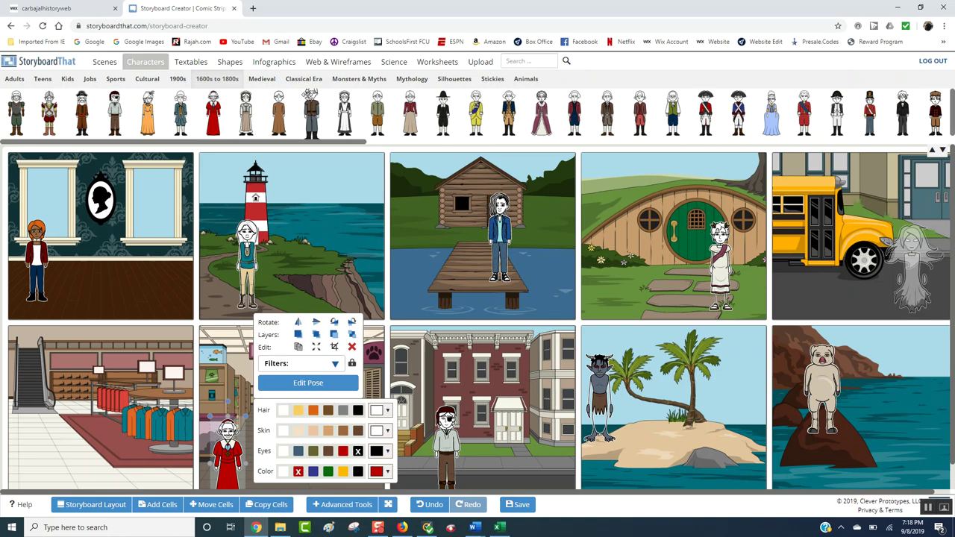
Add a crowd silhouette to the clothing store cell, in front of the clothes racks.
left_click(464, 81)
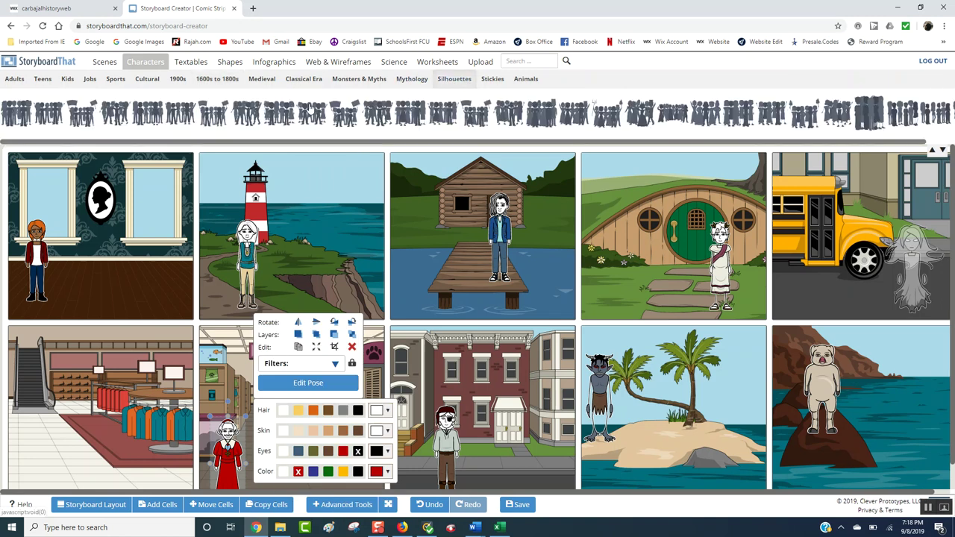
left_click_drag(306, 110, 89, 452)
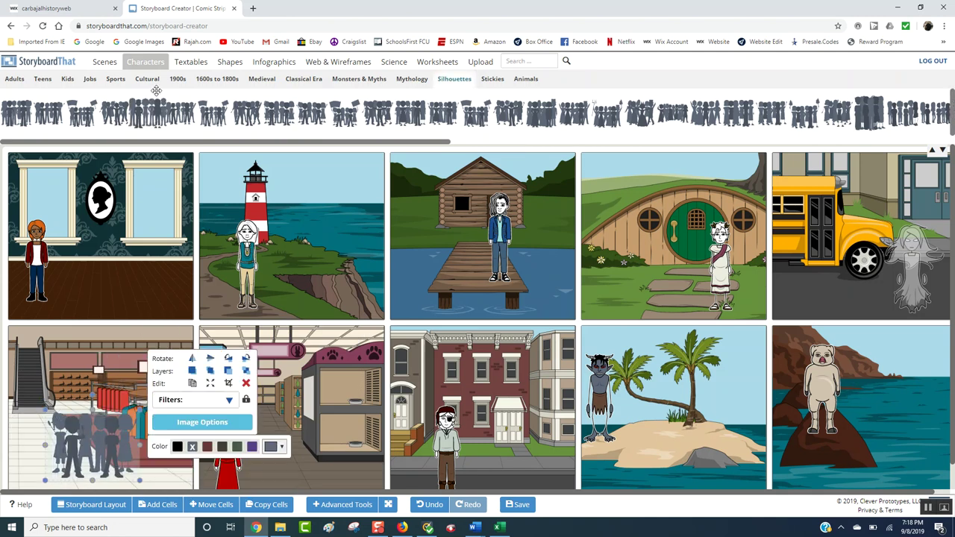
Add a rectangular speech bubble above the orange-haired character in the first cell, reading "Whatever you need to explain your amendment".
left_click(190, 62)
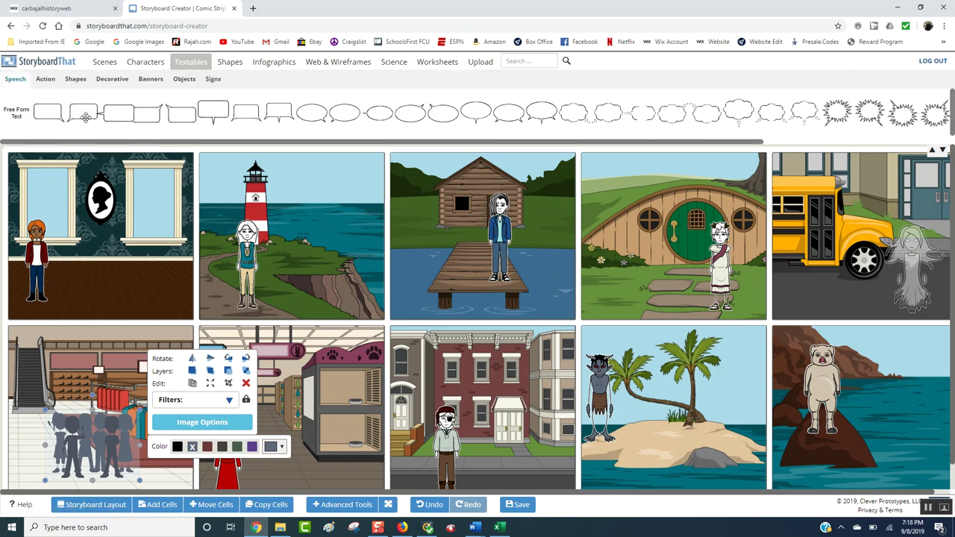
left_click_drag(86, 112, 60, 204)
left_click(62, 209)
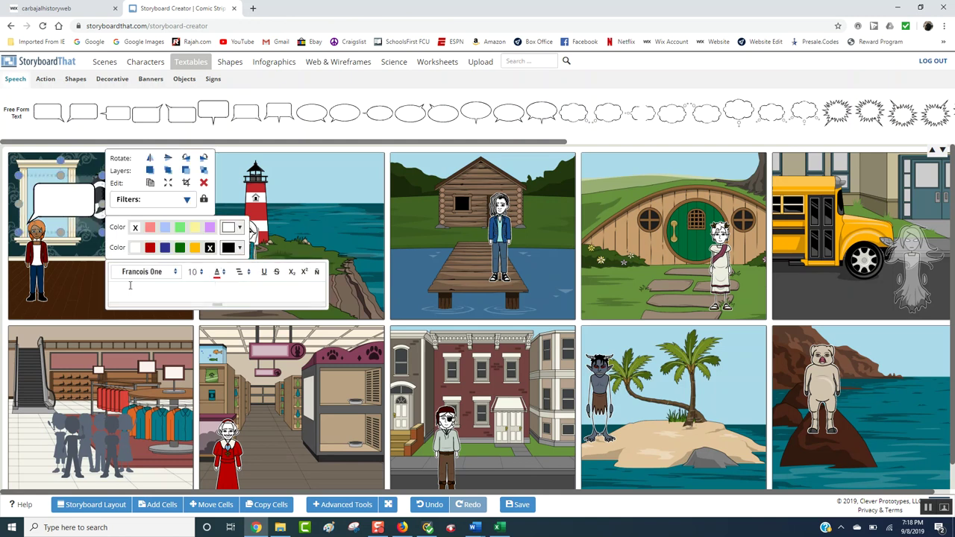
type("Whatever you need to explain your")
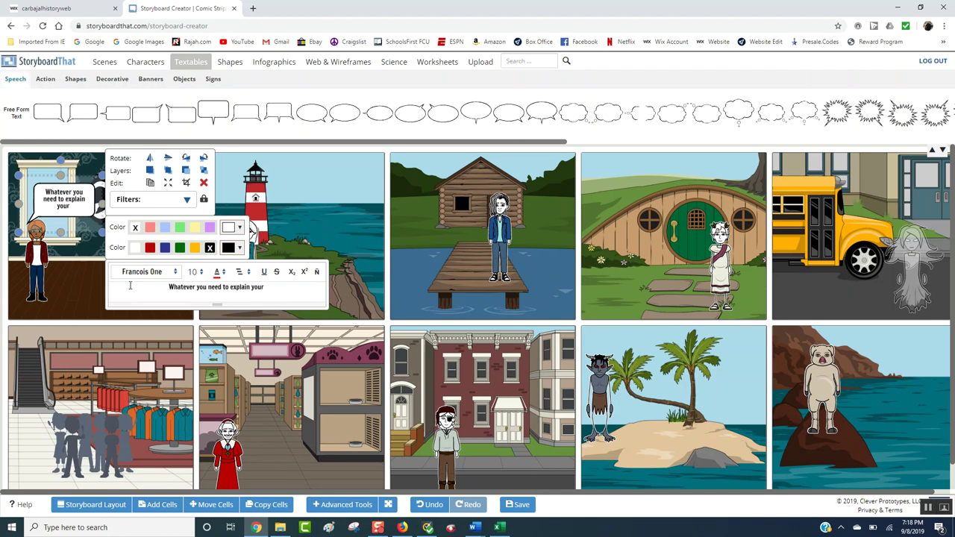
type(" amen")
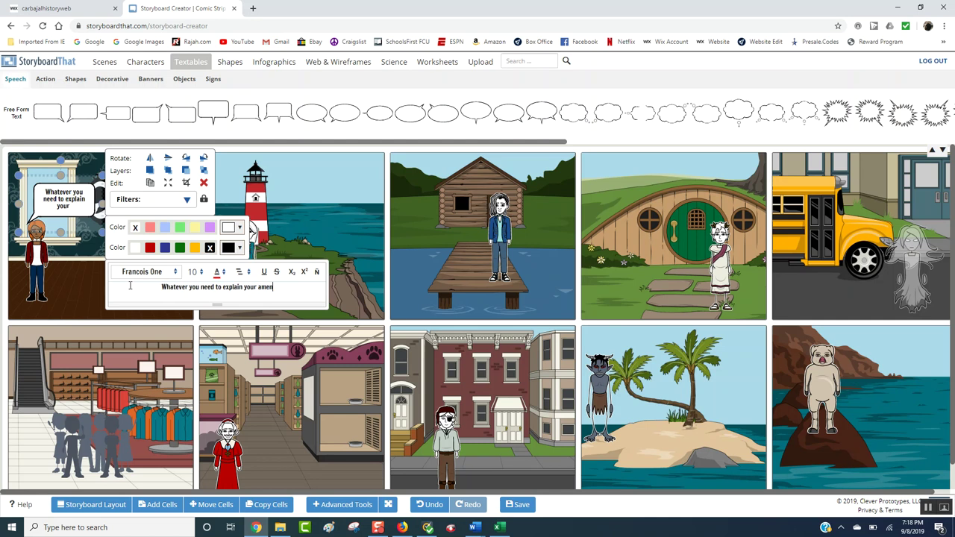
type("dment")
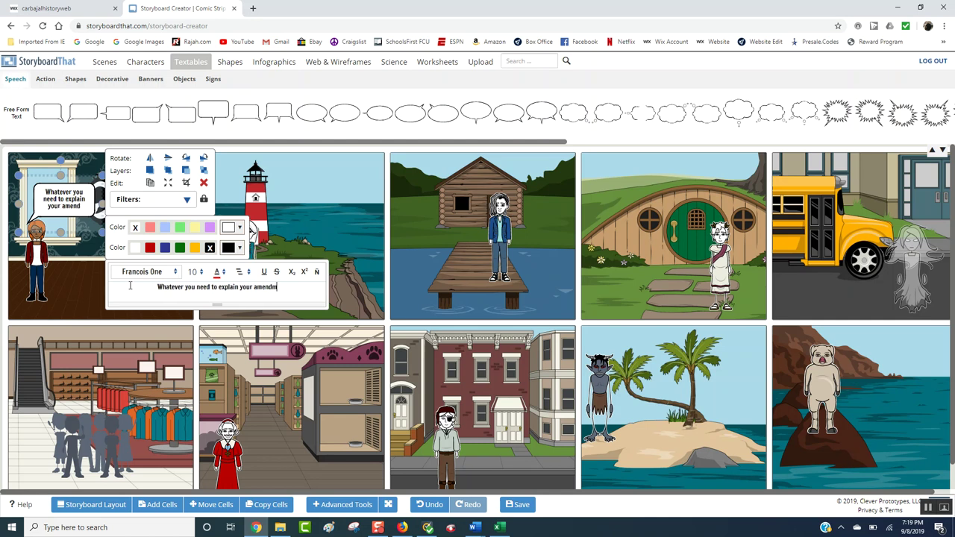
left_click(345, 210)
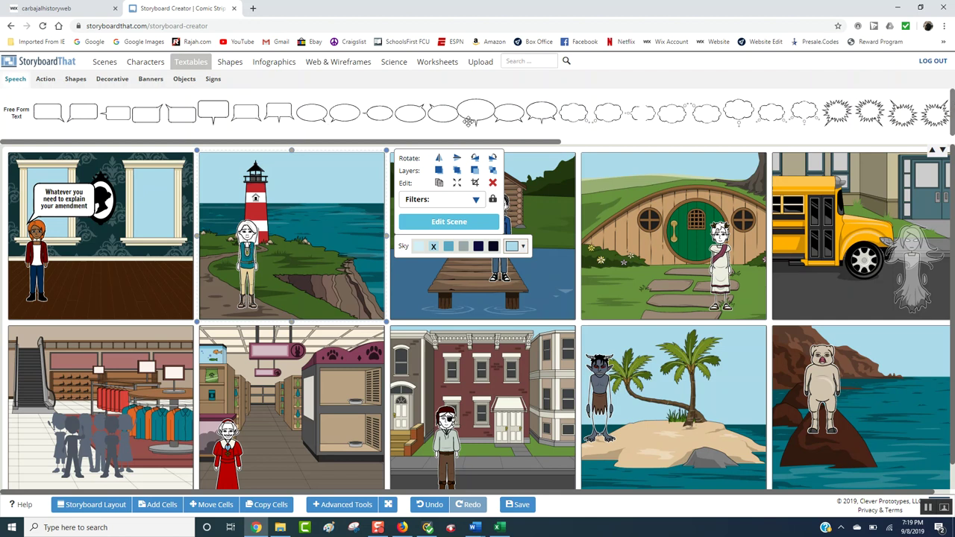
Move the blue-jacket character into the lighthouse cell and place a reduced oval speech bubble between the two characters, pointing to the teal-shirt character.
left_click_drag(442, 116, 275, 254)
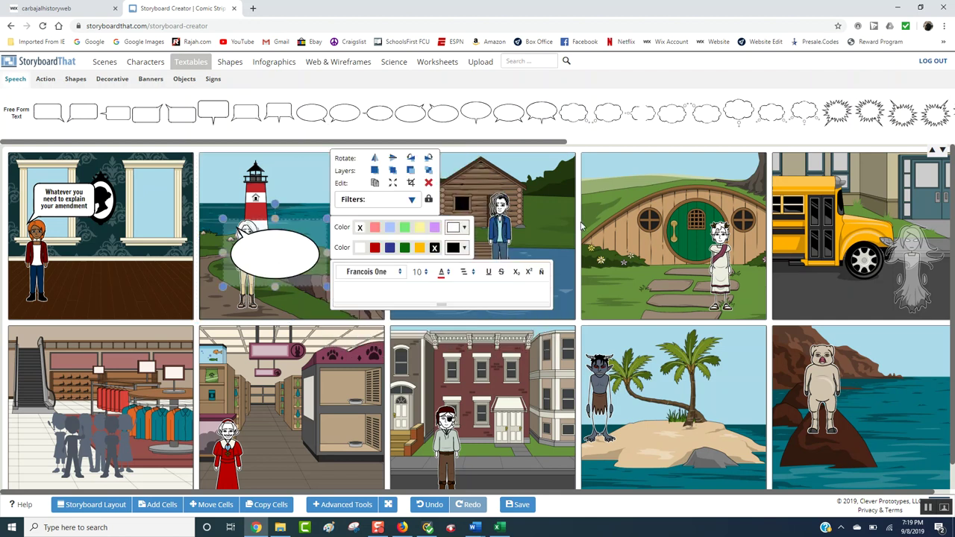
left_click_drag(506, 215, 351, 247)
left_click_drag(297, 258, 317, 271)
left_click_drag(345, 300, 326, 287)
left_click_drag(278, 261, 293, 267)
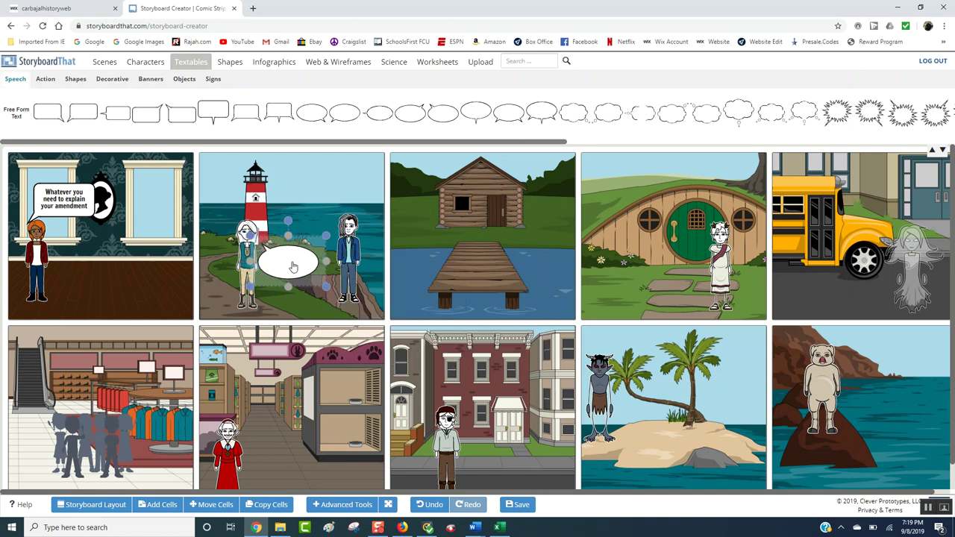
Add a second, larger oval speech bubble in the lighthouse cell, above the blue-jacket character.
left_click_drag(319, 112, 326, 183)
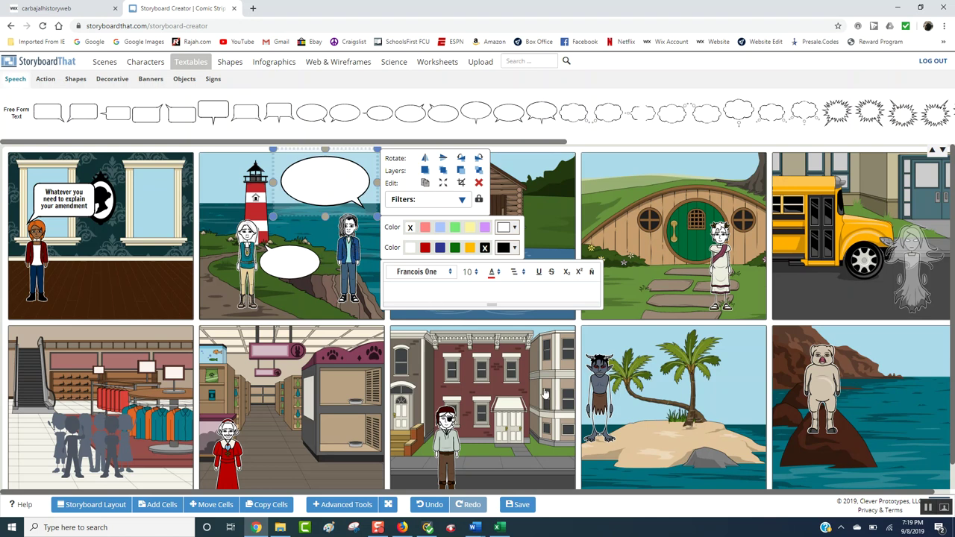
left_click(671, 223)
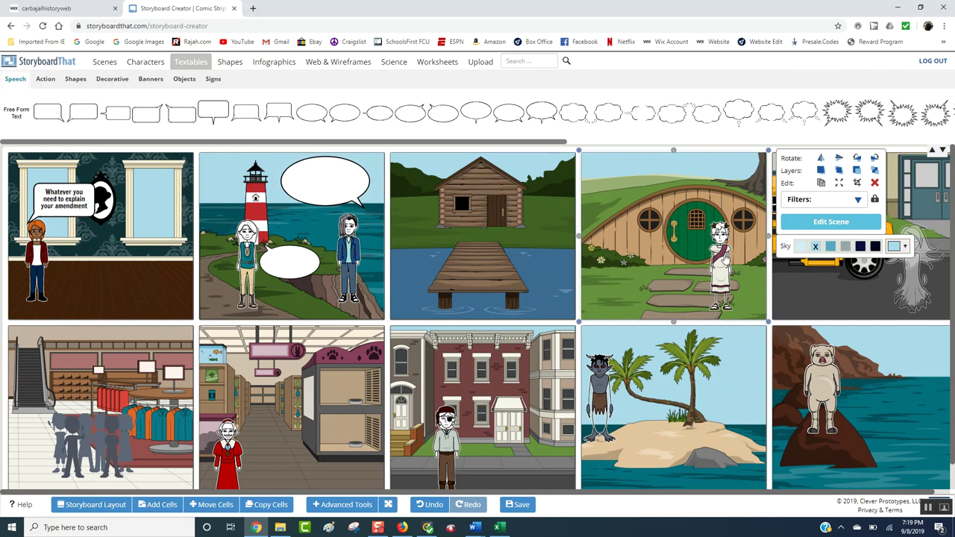
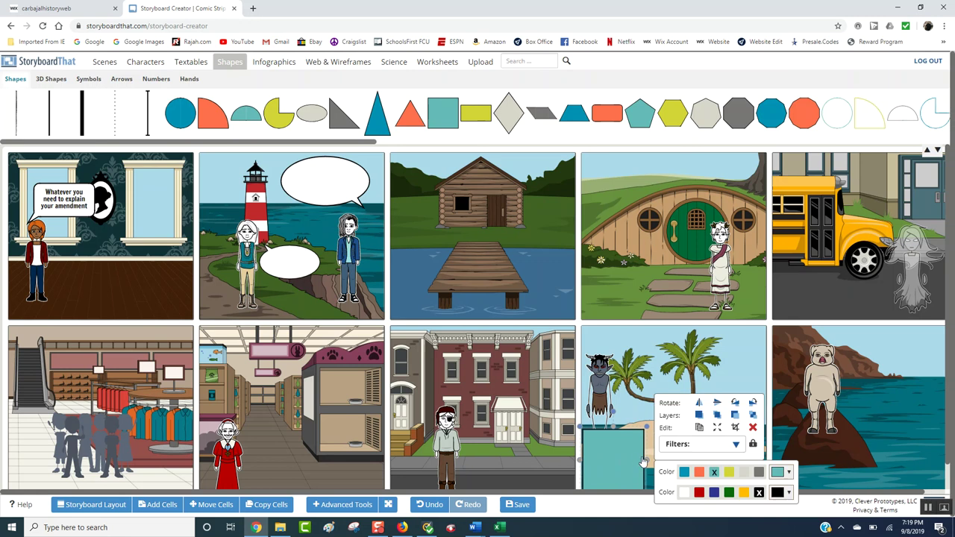
Place a teal square in the palm island cell's lower left corner and a lime rectangle over the water in the cabin dock cell.
left_click(631, 461)
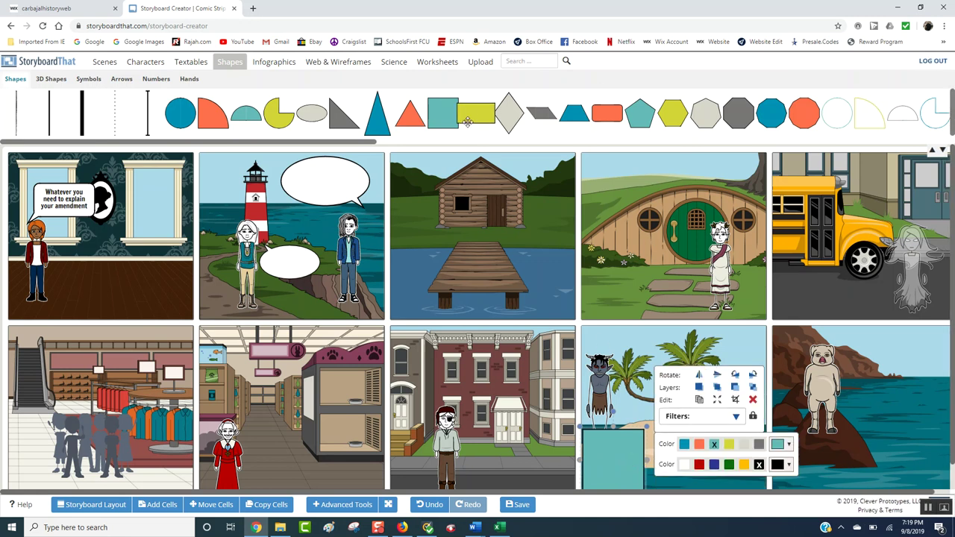
left_click_drag(473, 115, 422, 285)
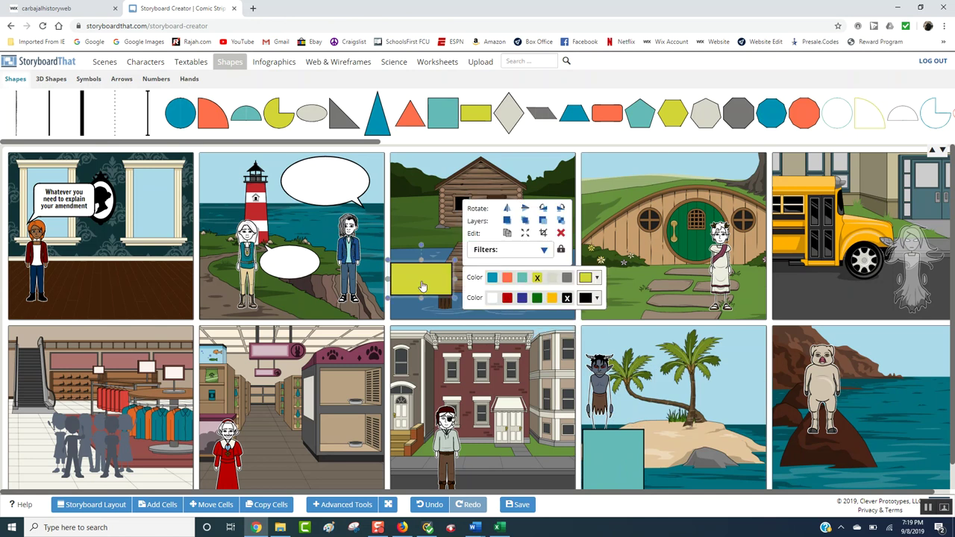
Add a teal Decorative textable with a patterned border to the school bus cell, reading "One Sentence definition of that amendment".
left_click(195, 63)
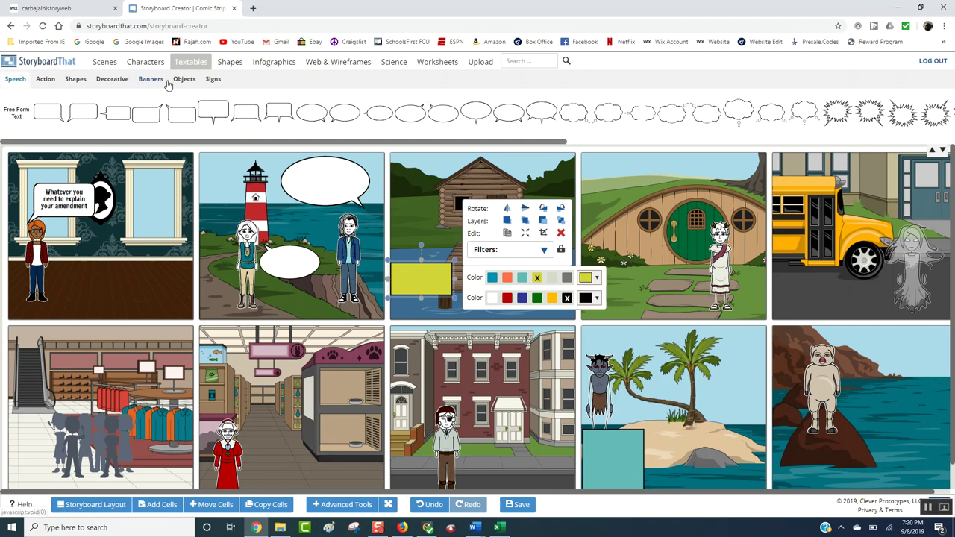
left_click(181, 82)
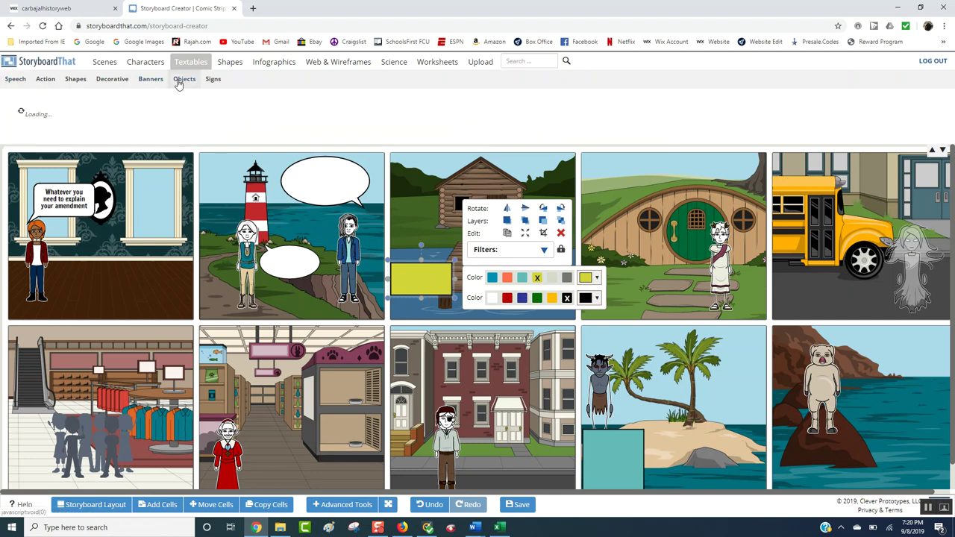
left_click(102, 83)
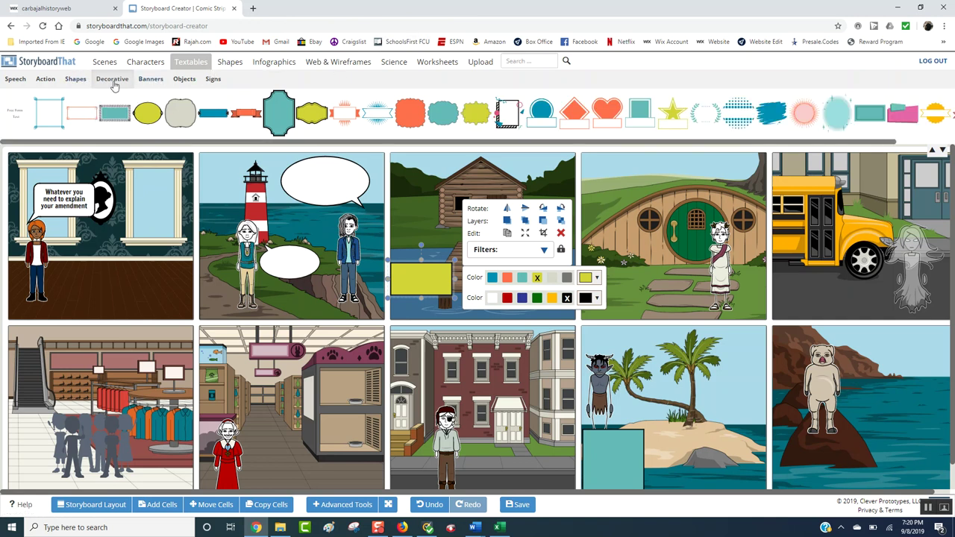
left_click_drag(113, 111, 798, 288)
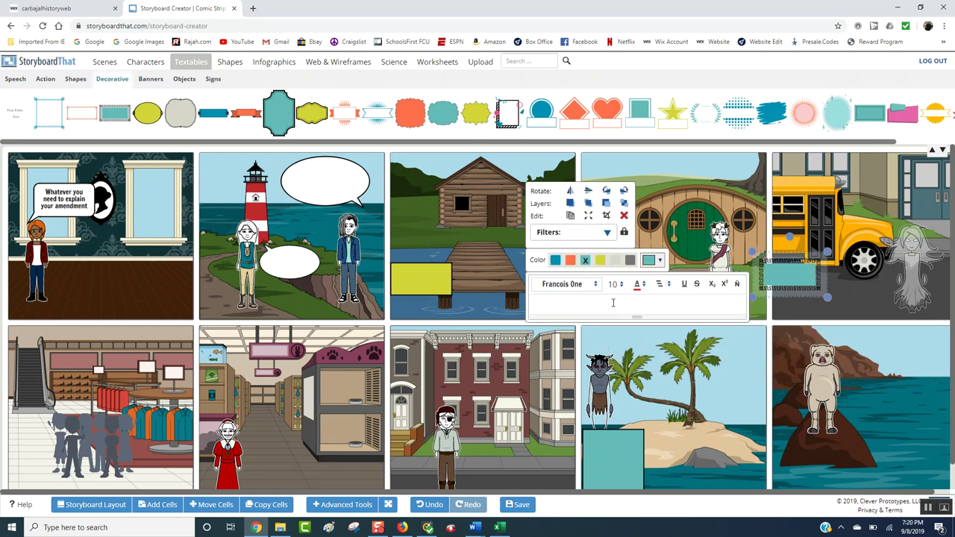
type("Sentence defin")
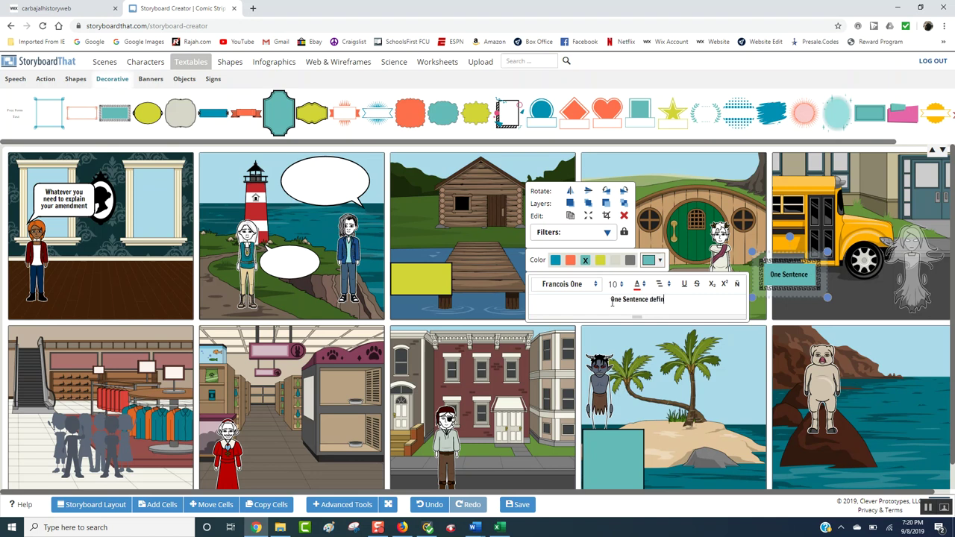
type("ition of ")
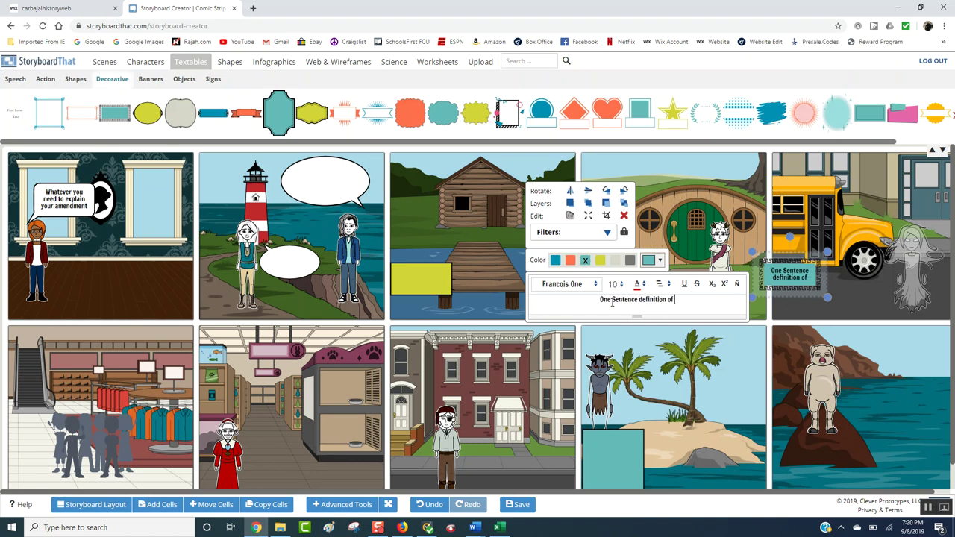
type("that amendment")
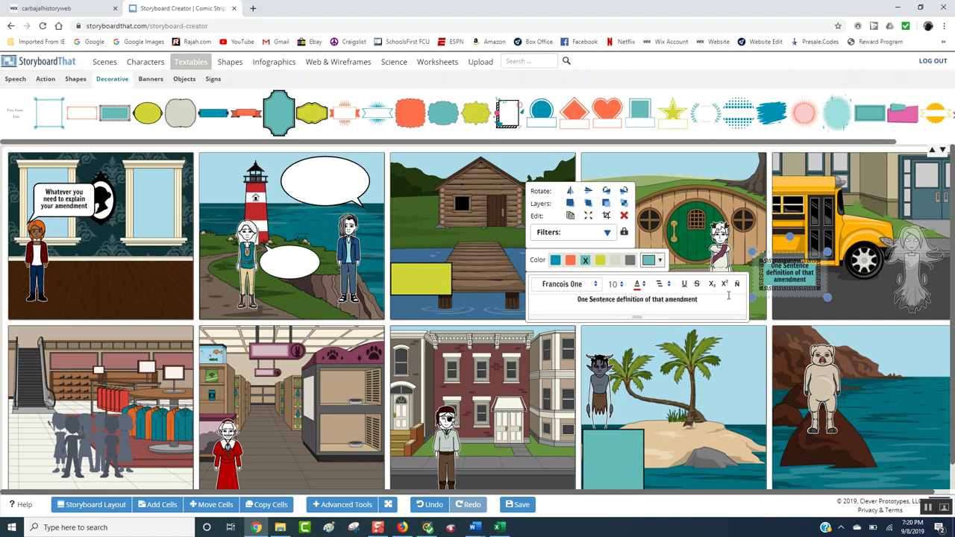
Move the teal text box inside the school bus cell's lower left corner and enlarge it to the cell's bottom edge.
left_click_drag(796, 273, 808, 282)
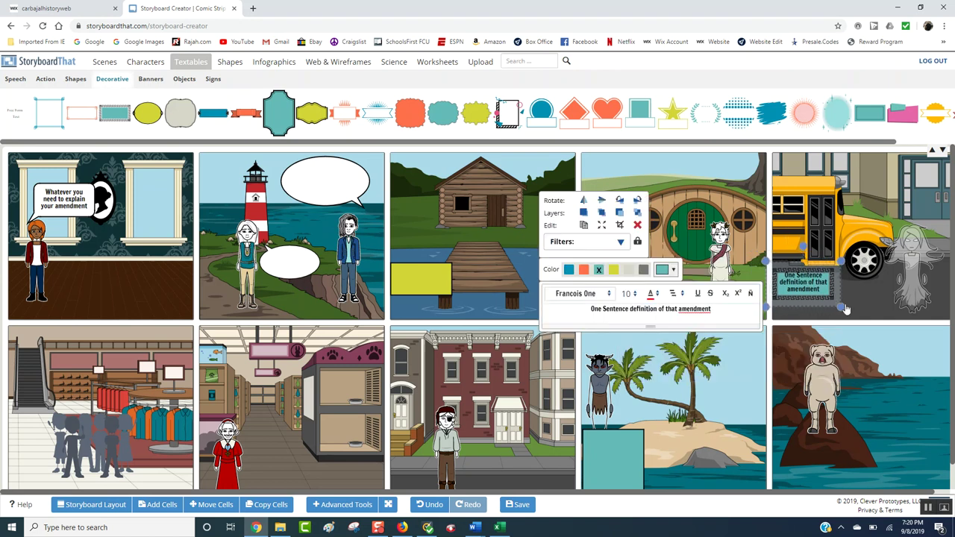
left_click_drag(841, 307, 863, 320)
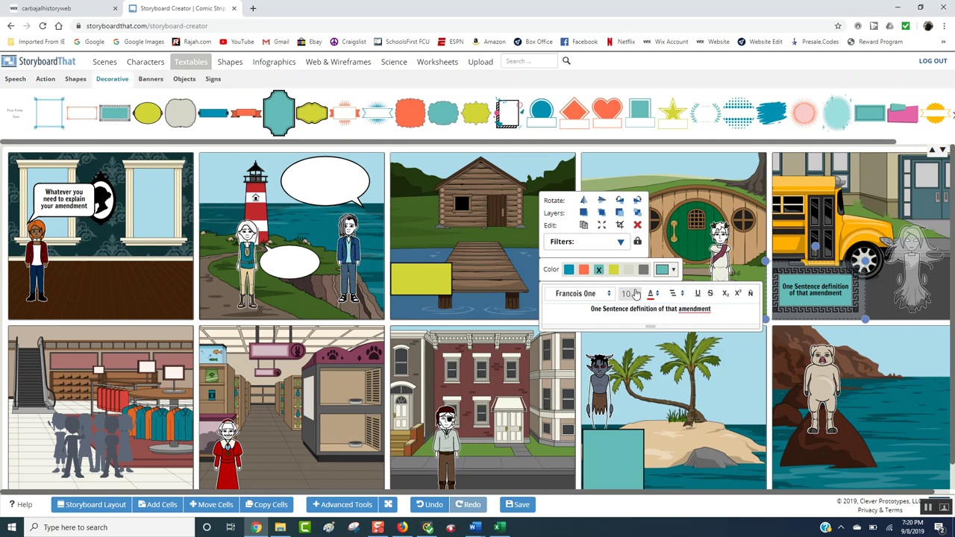
Set all the text in the school bus cell's teal box to font size 14.
left_click(634, 293)
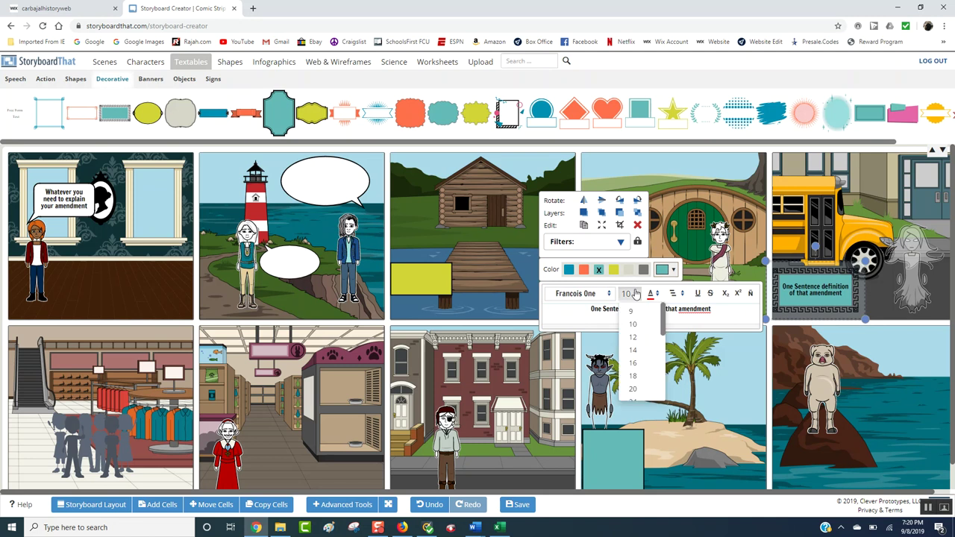
left_click(638, 339)
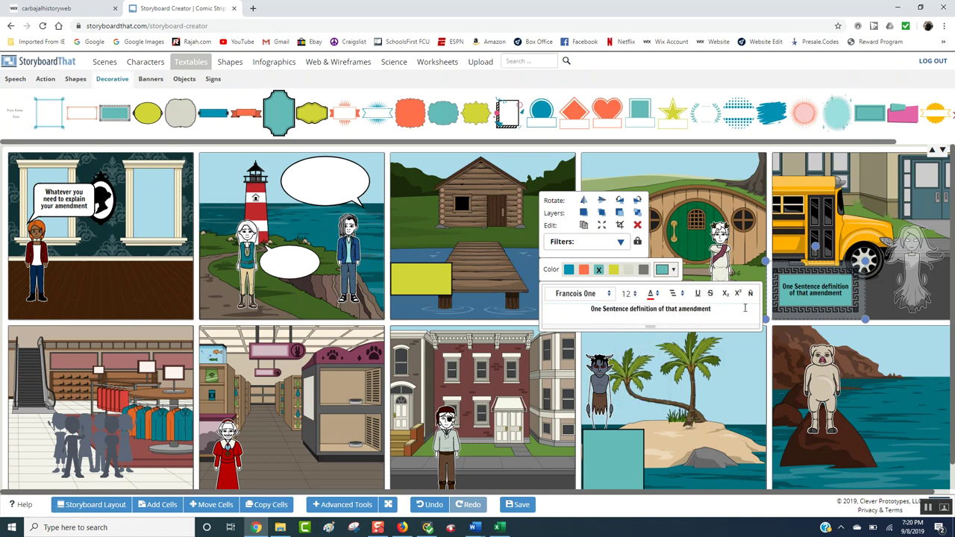
left_click_drag(718, 314, 567, 323)
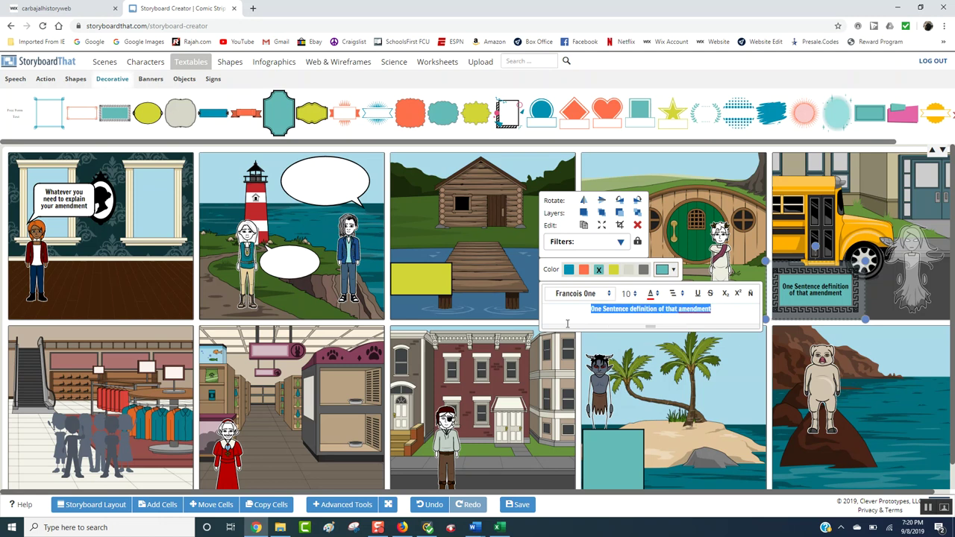
left_click(634, 294)
left_click(635, 294)
left_click(636, 295)
left_click(632, 350)
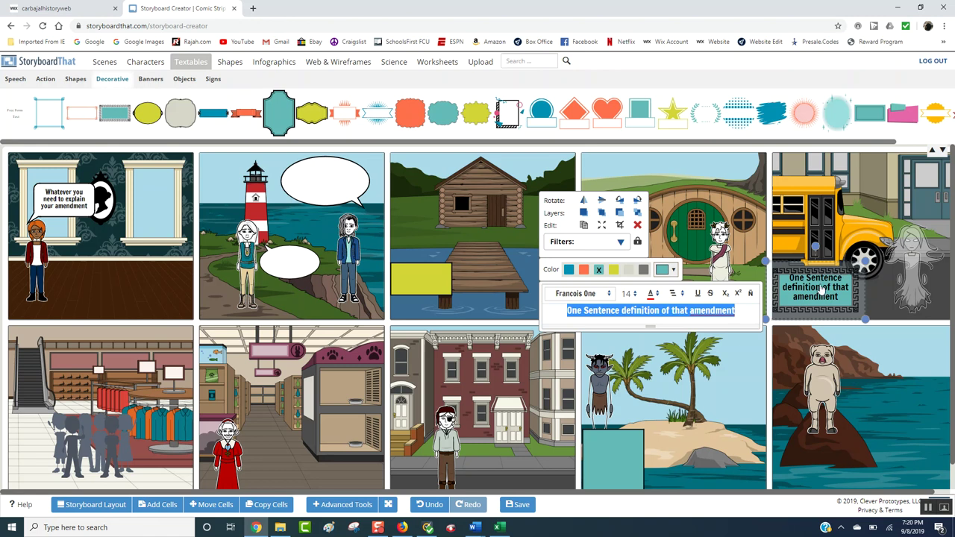
Add a blue rectangle textable reading ".alsdlkjf.alksdjf.askdfj.ak" to the first cell and enlarge it to fill the cell's lower right corner.
left_click(756, 215)
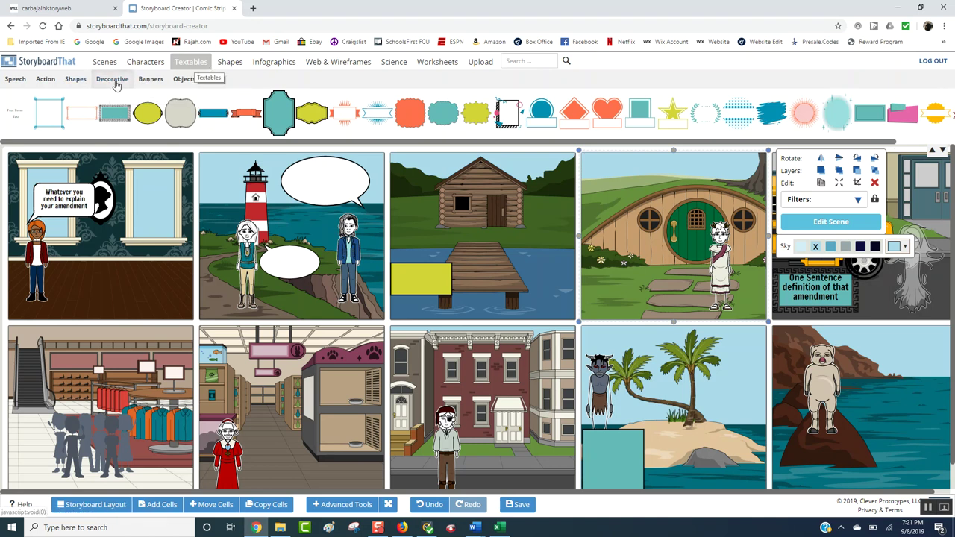
left_click(75, 78)
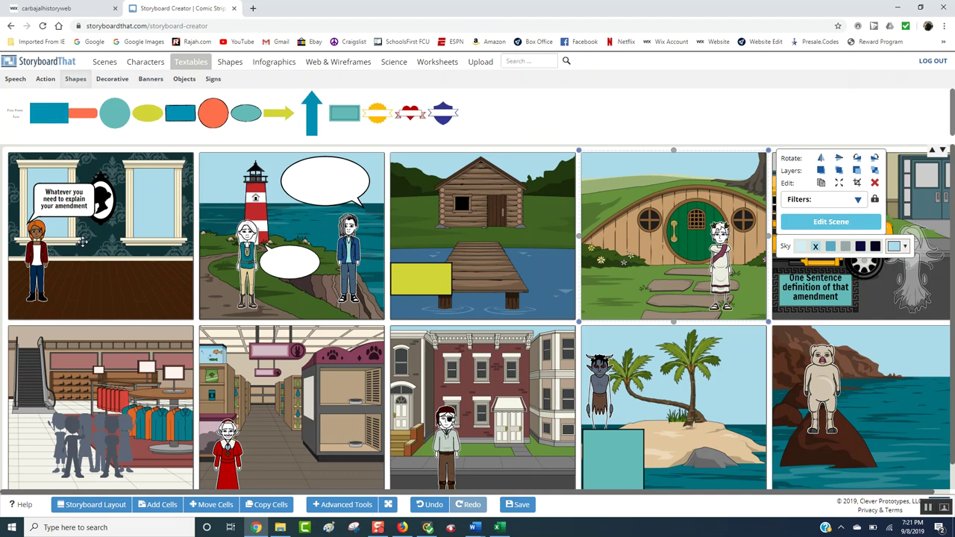
left_click_drag(77, 214, 82, 272)
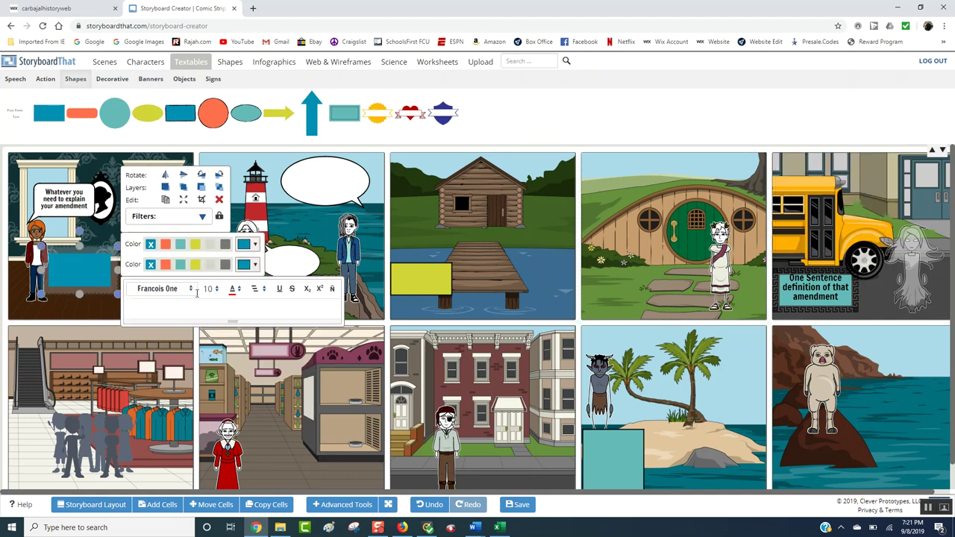
left_click(189, 308)
type("alsdlkjf.alksdjf.askdfj.ak")
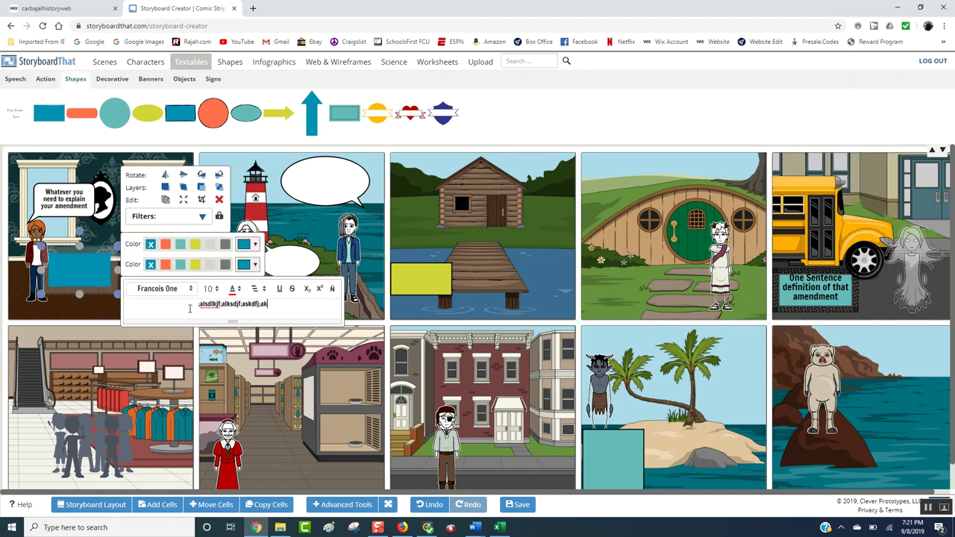
left_click_drag(117, 296, 161, 285)
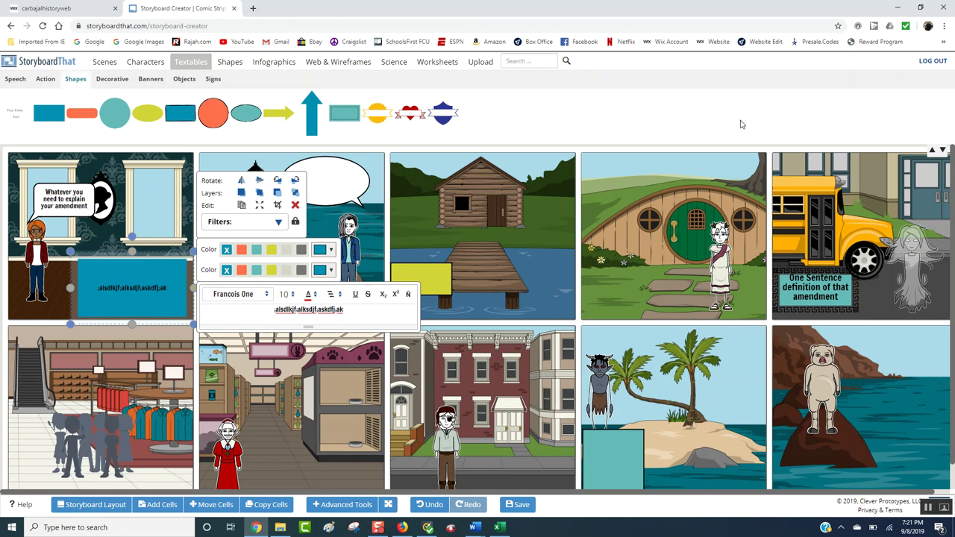
Move the pirate to the left side of the brick houses cell and add the green-uniformed 1900s officer on its right side.
left_click(447, 433)
left_click_drag(441, 457, 415, 442)
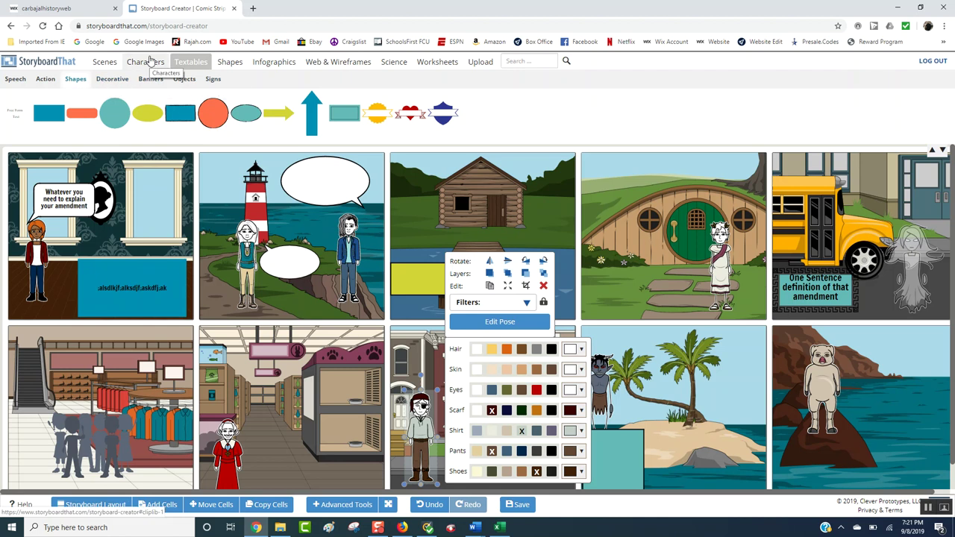
left_click(146, 62)
left_click(183, 85)
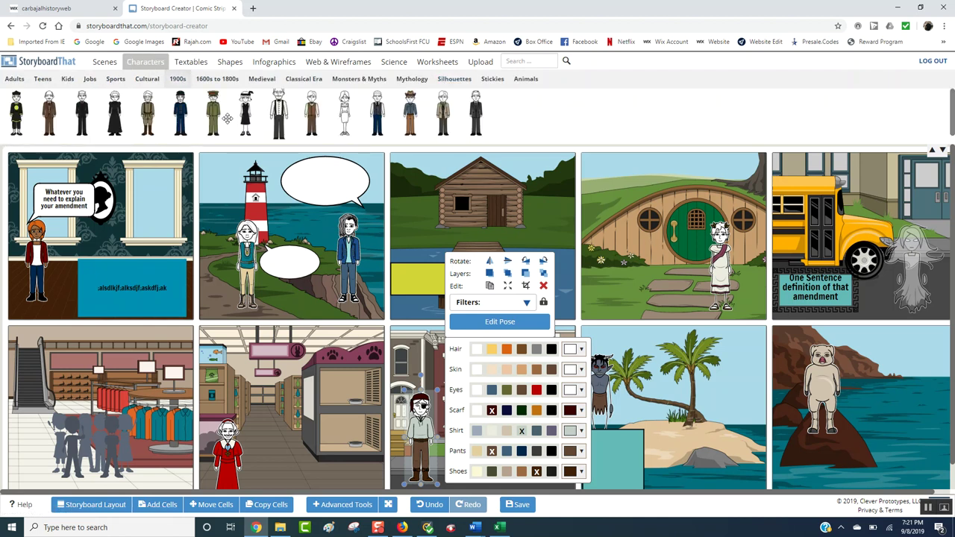
left_click_drag(214, 117, 403, 282)
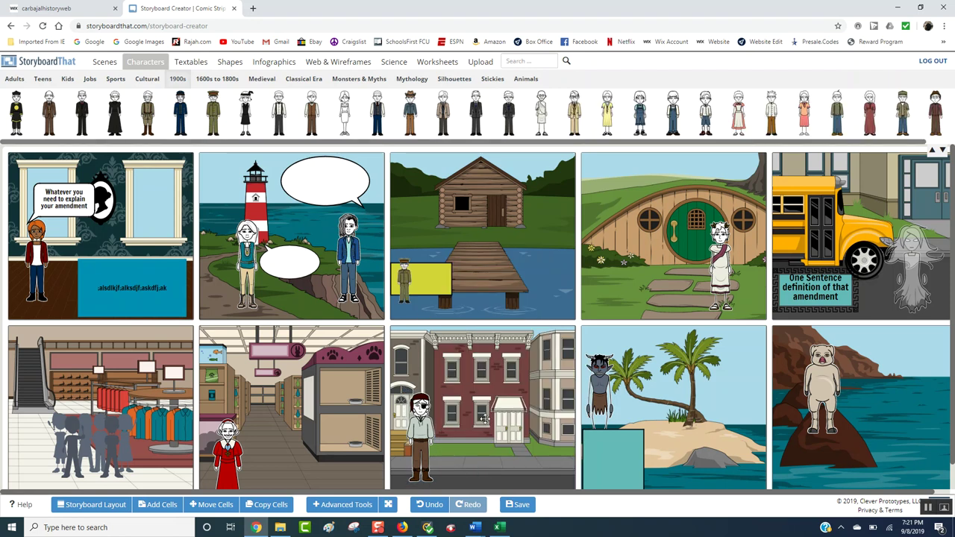
left_click_drag(505, 436, 543, 426)
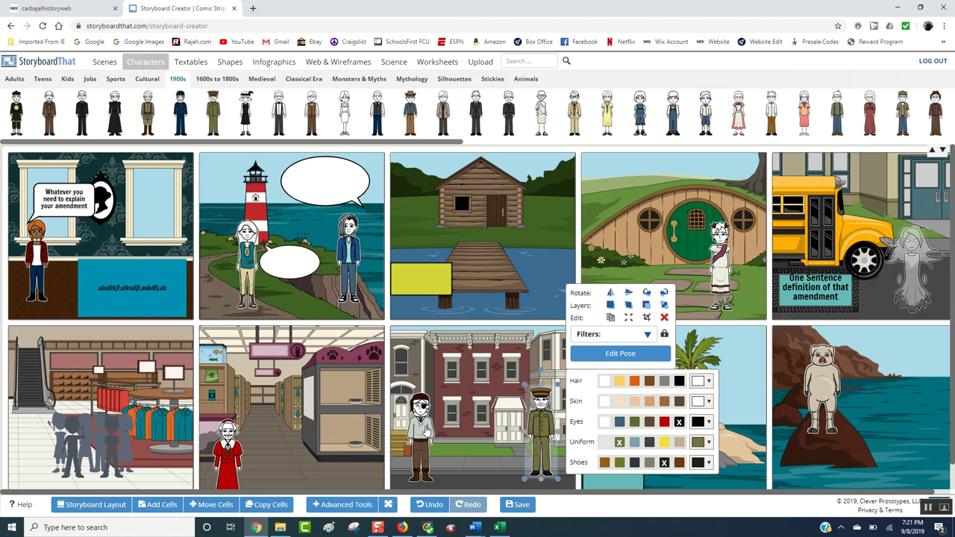
Reposition the pirate and the officer so they stand side by side at the right of the brick houses cell.
left_click_drag(425, 436, 507, 424)
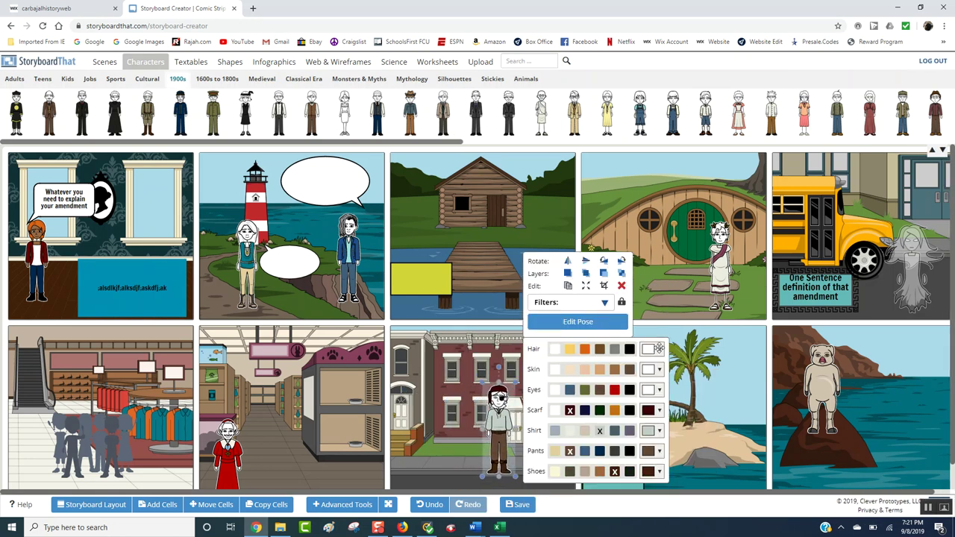
left_click(754, 455)
left_click_drag(548, 444, 508, 440)
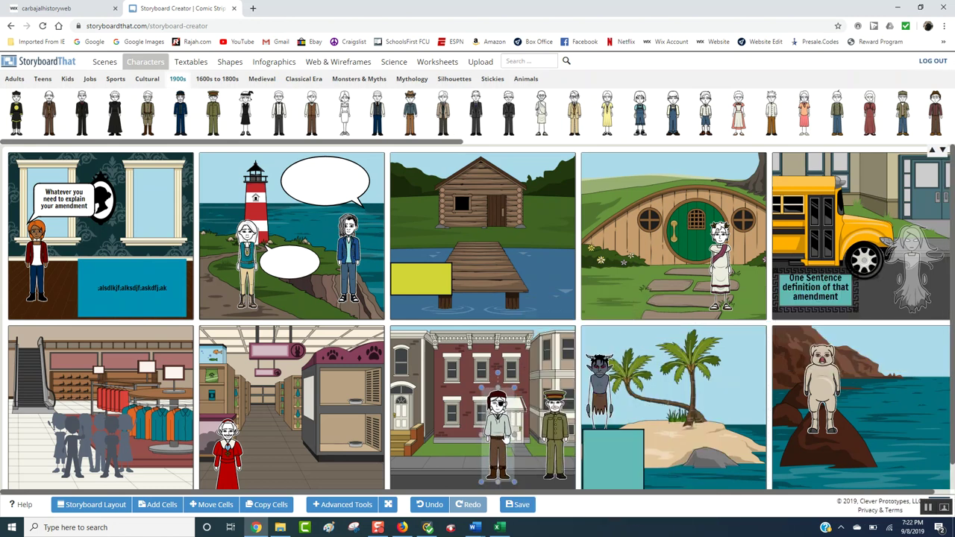
Add an oval speech bubble above the pirate reading "Hey, I thought they arrested you. Why aren't you in jail?".
left_click(451, 367)
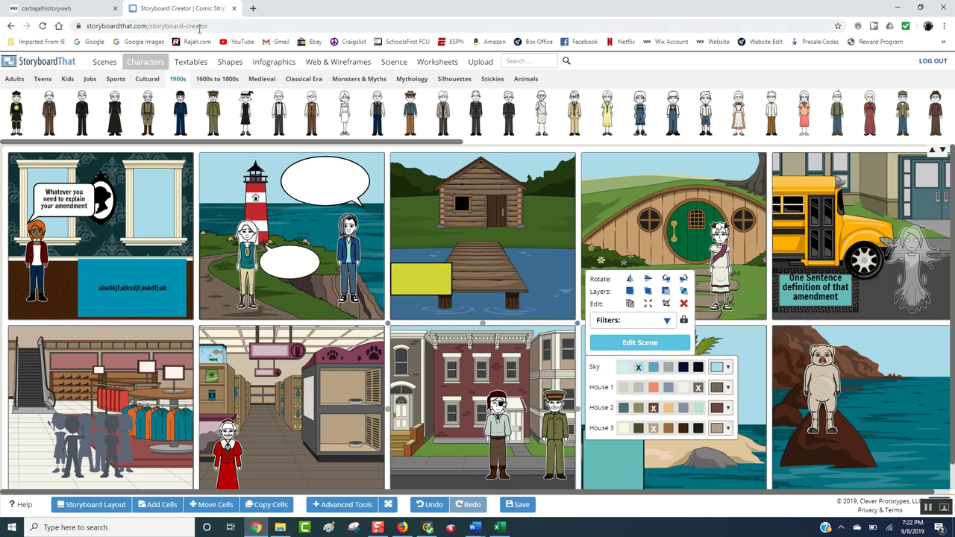
left_click(189, 65)
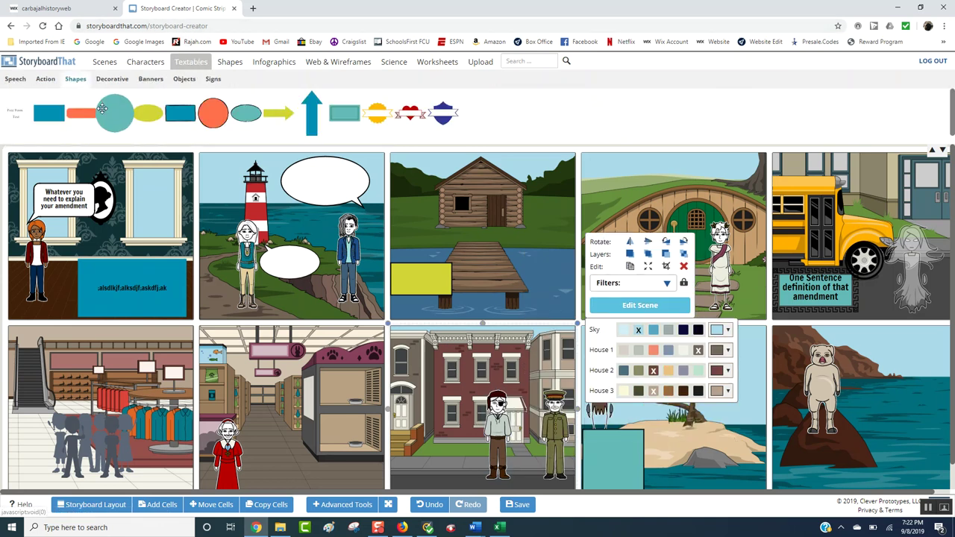
left_click(18, 79)
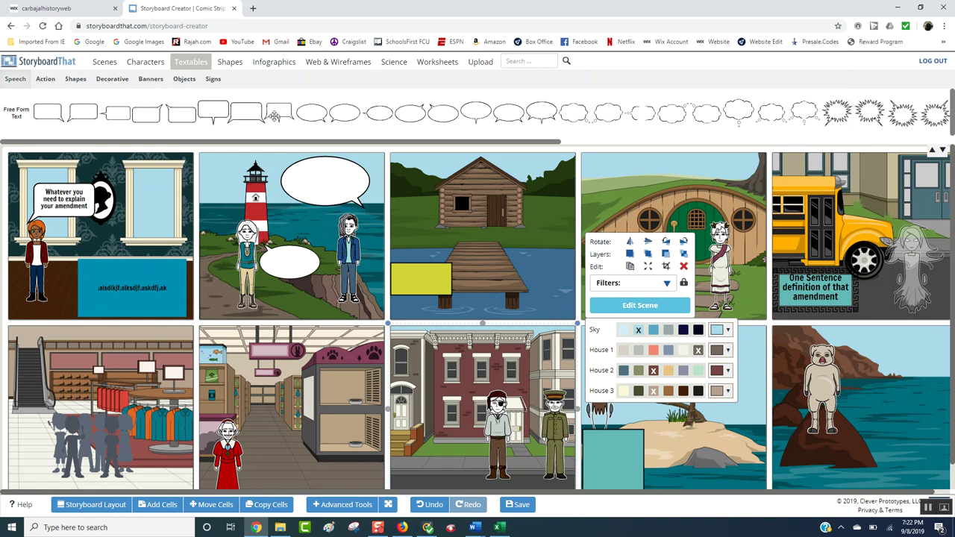
left_click_drag(311, 115, 464, 362)
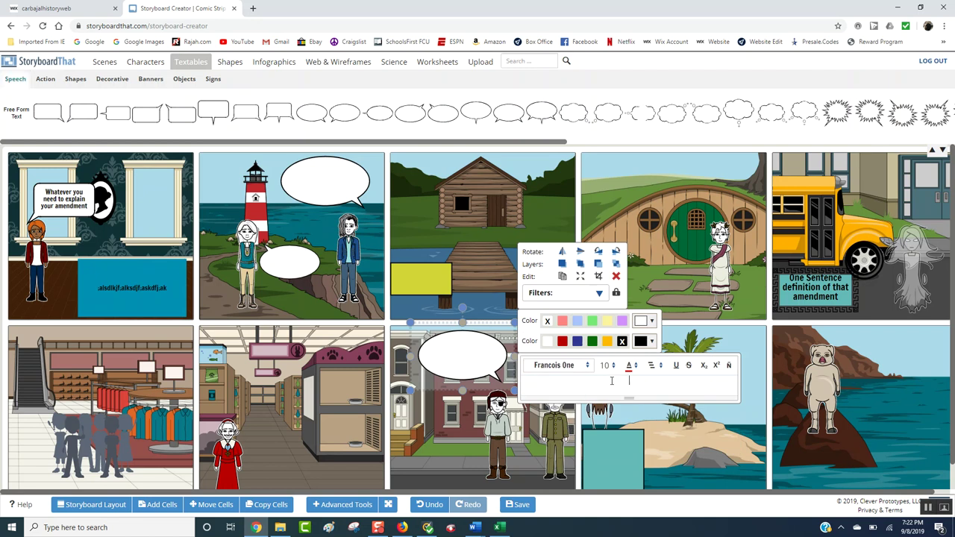
type("Hey, I thought they arrested you")
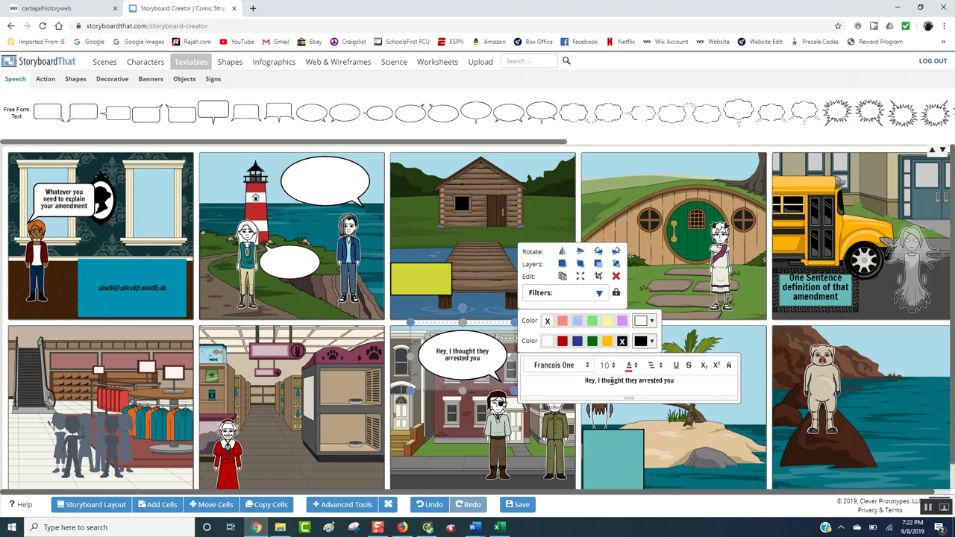
type(".  WHy")
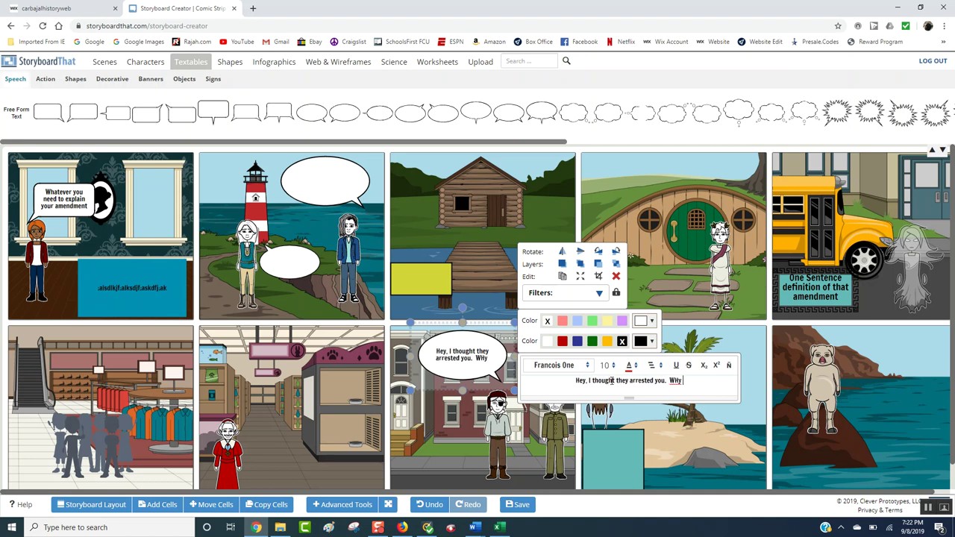
key("BackSpace")
key("BackSpace")
type("hy aren")
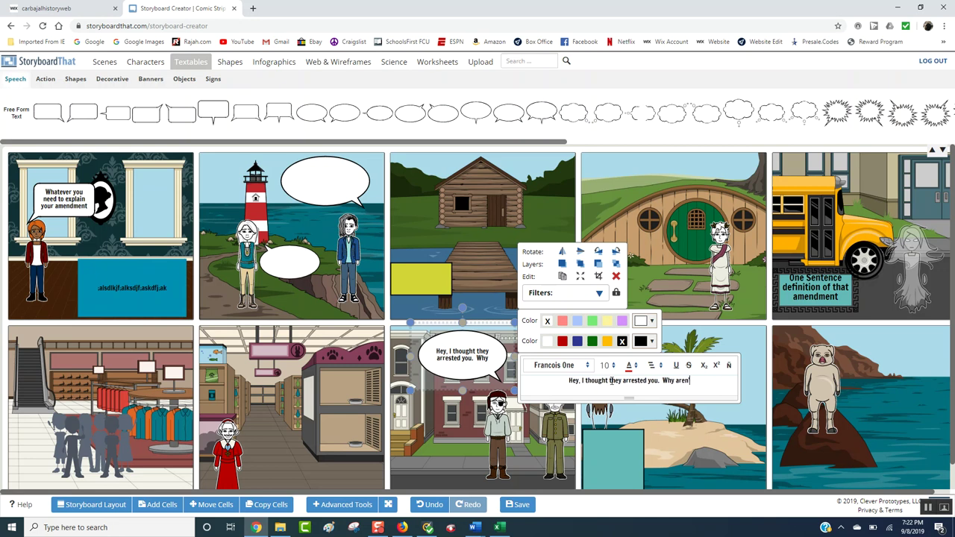
type("'t you in jail")
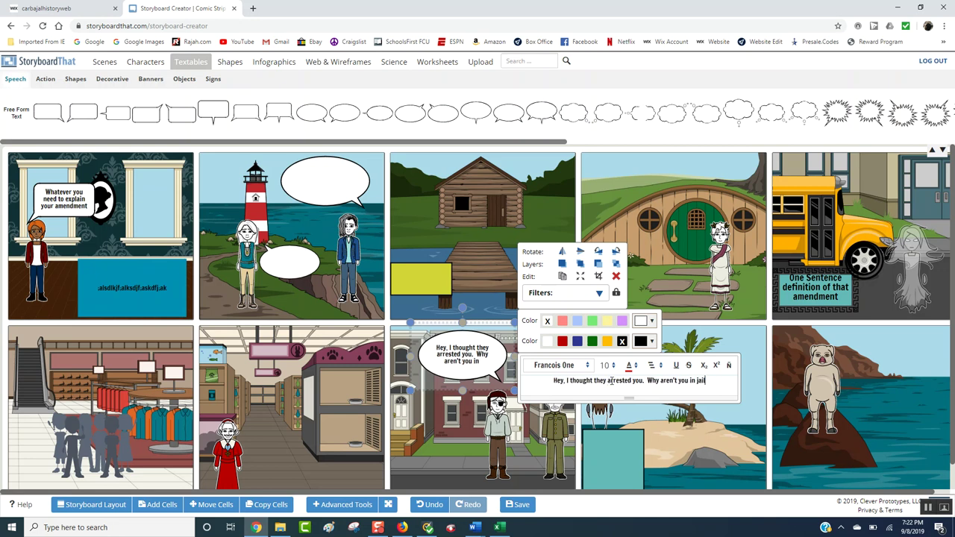
type("?")
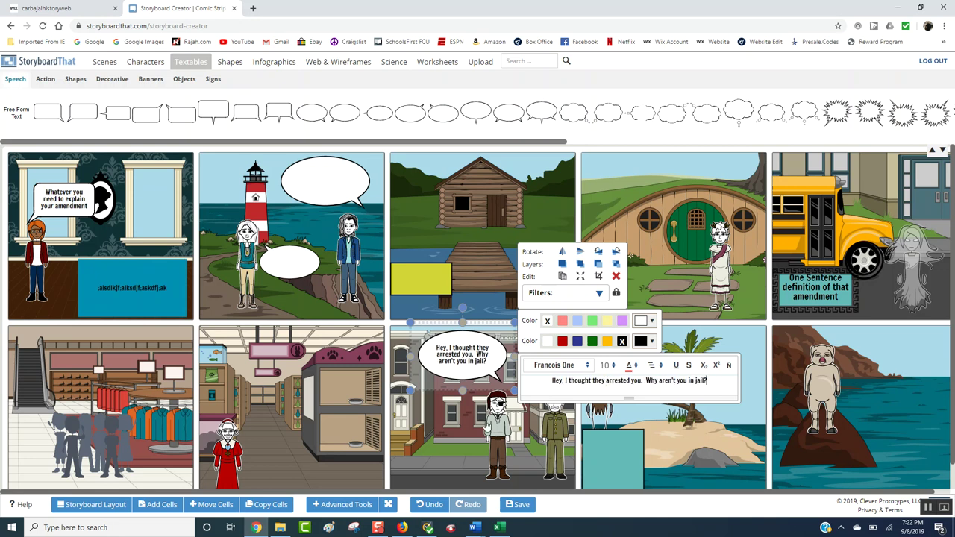
Add a rectangular speech bubble above the officer's head reading "Yes they did. But luckily the 8th amendment gives me the chance for bail".
left_click(529, 404)
left_click(556, 420)
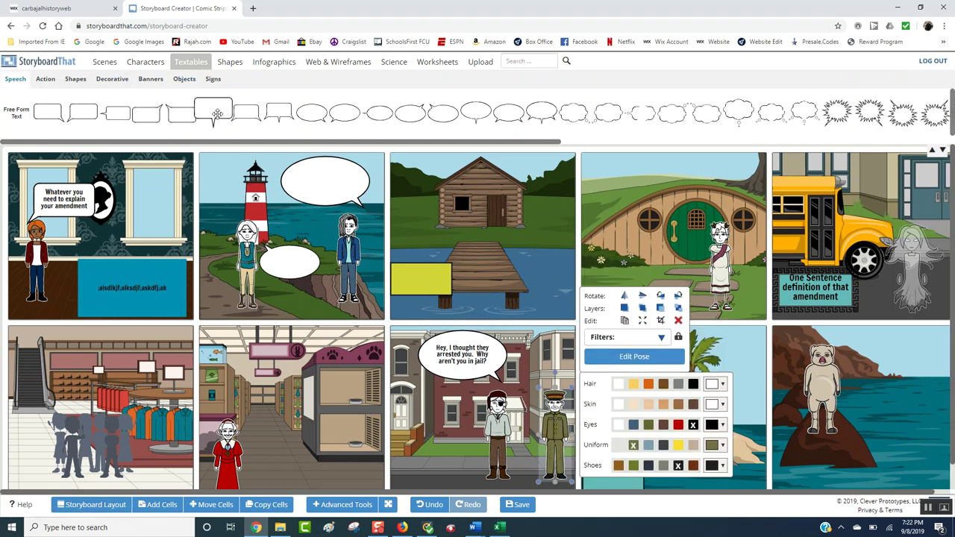
left_click_drag(217, 112, 538, 350)
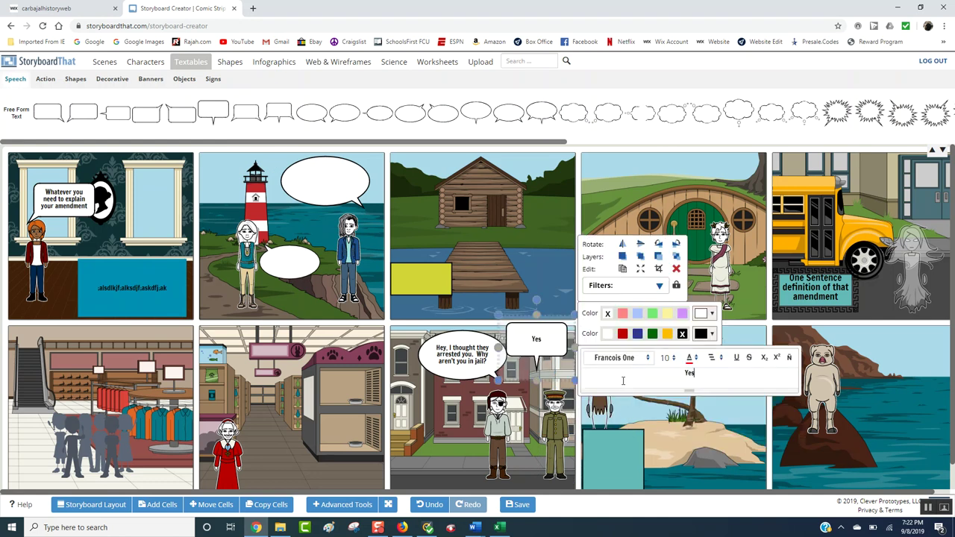
type("Yes they did.  But luckily teh")
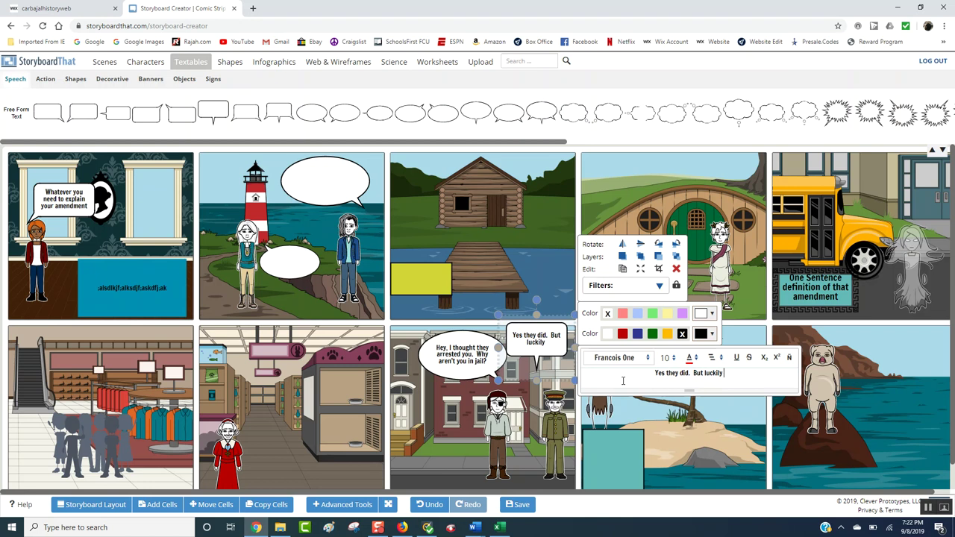
key("BackSpace")
key("BackSpace")
type("he 9")
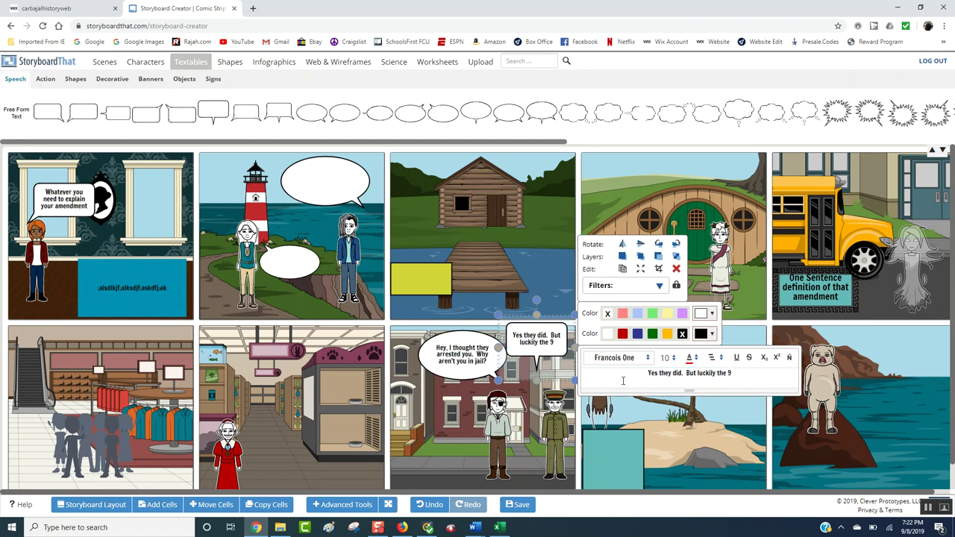
key("BackSpace")
type("8th amendment")
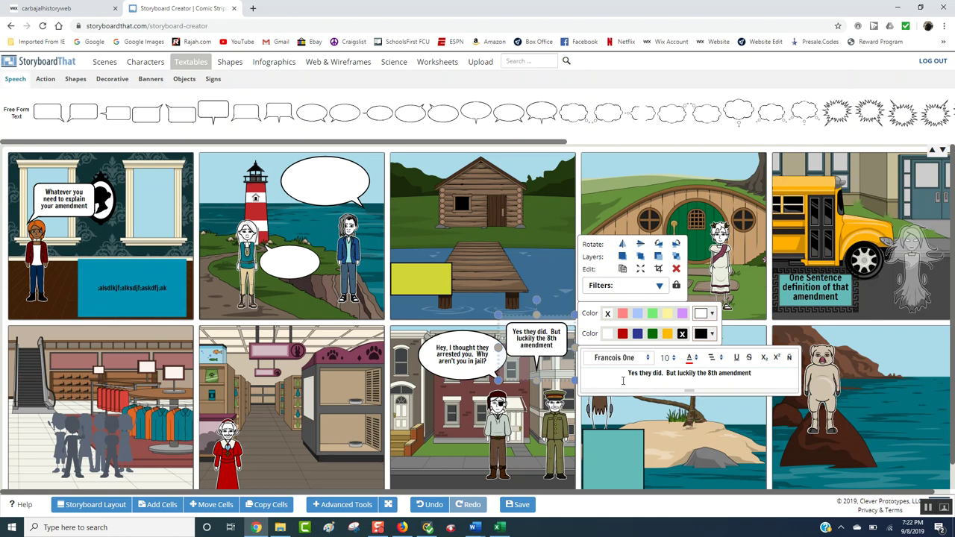
type(" gives me teh chan")
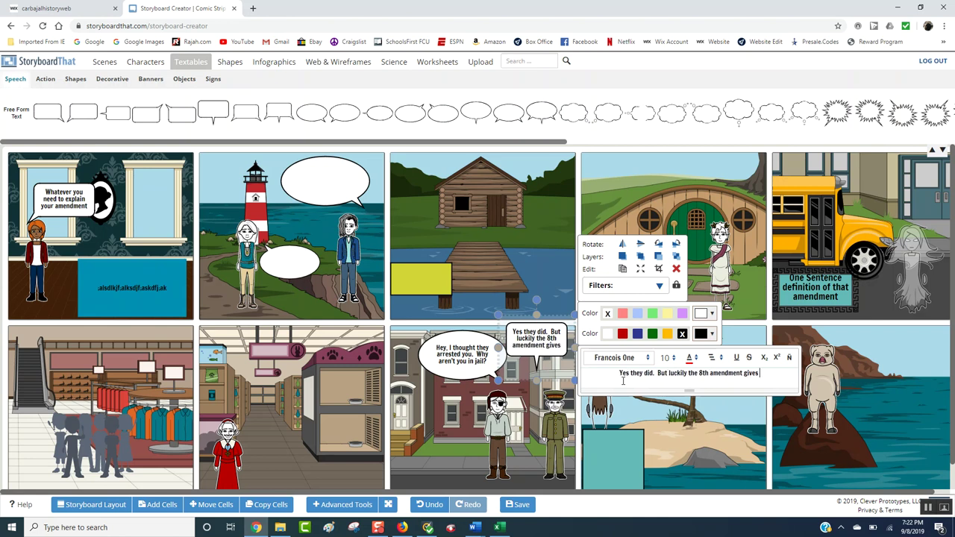
key("BackSpace")
key("BackSpace")
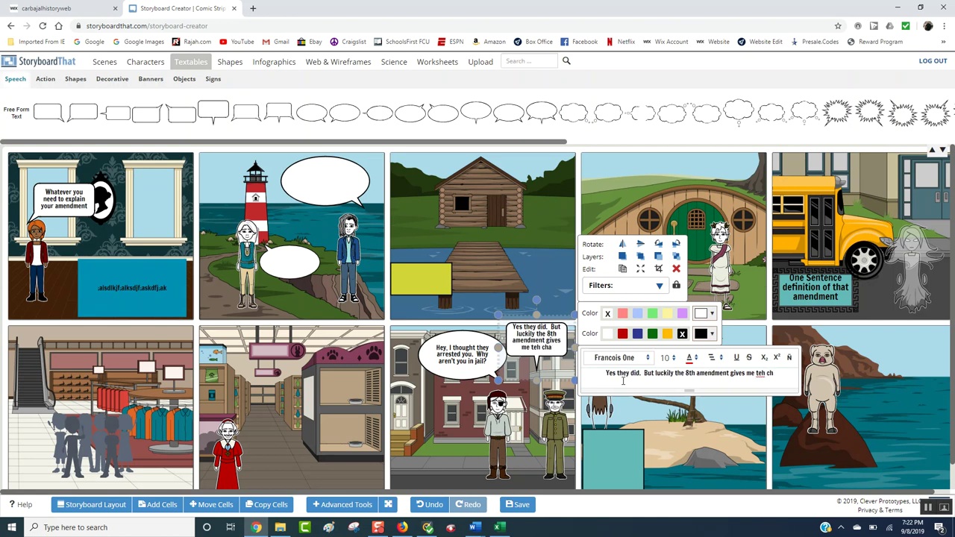
key("BackSpace")
key("BackSpace")
key("BackSpace")
key("BackSpace")
key("BackSpace")
key("BackSpace")
type("the")
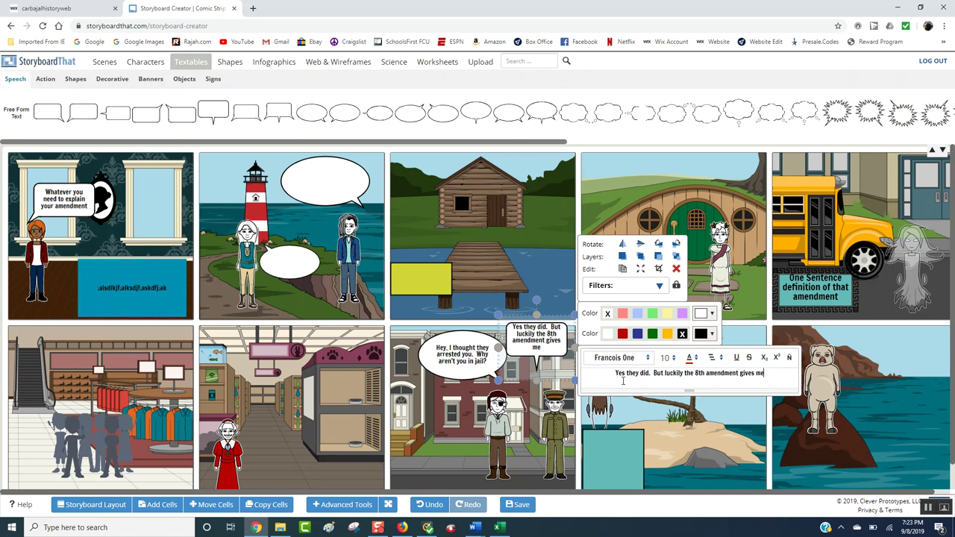
type(" chance")
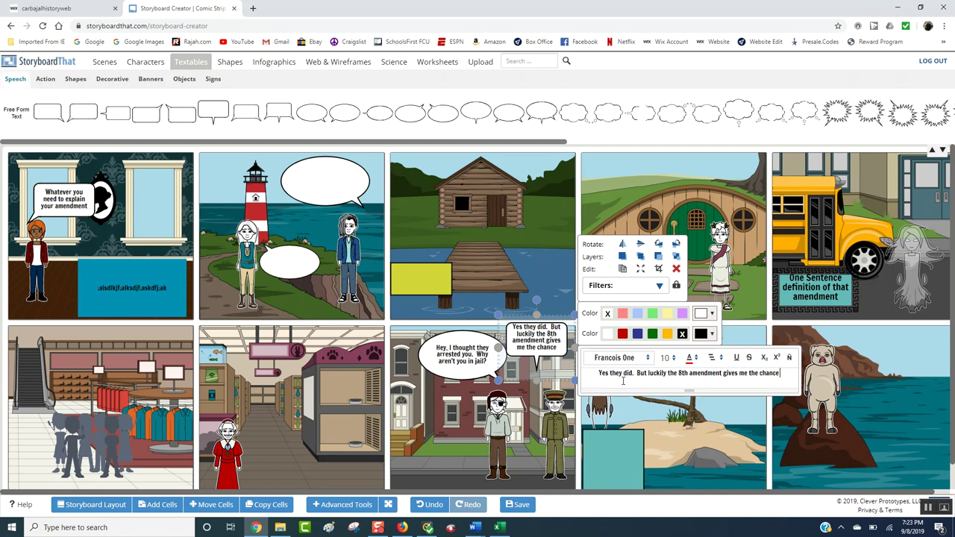
type(" for ba")
type("il")
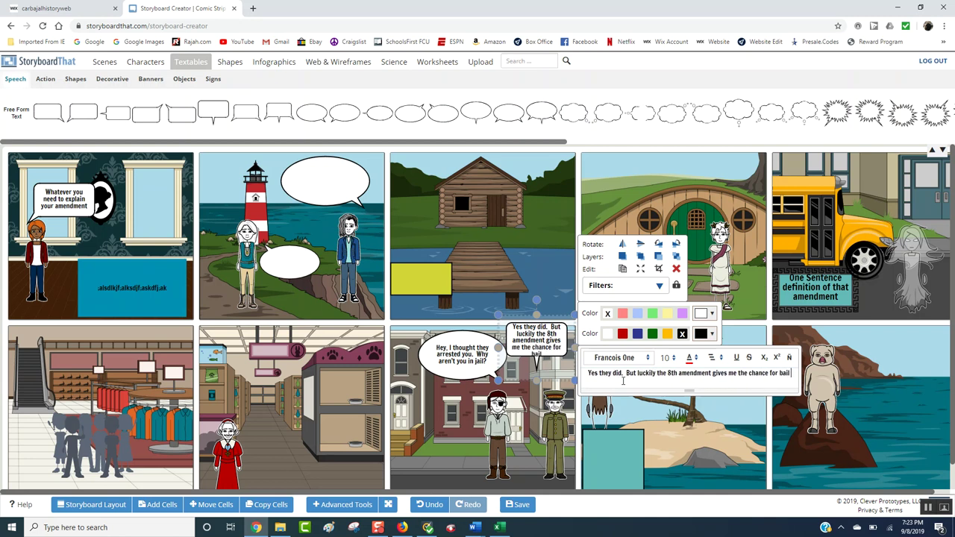
left_click_drag(544, 348, 556, 359)
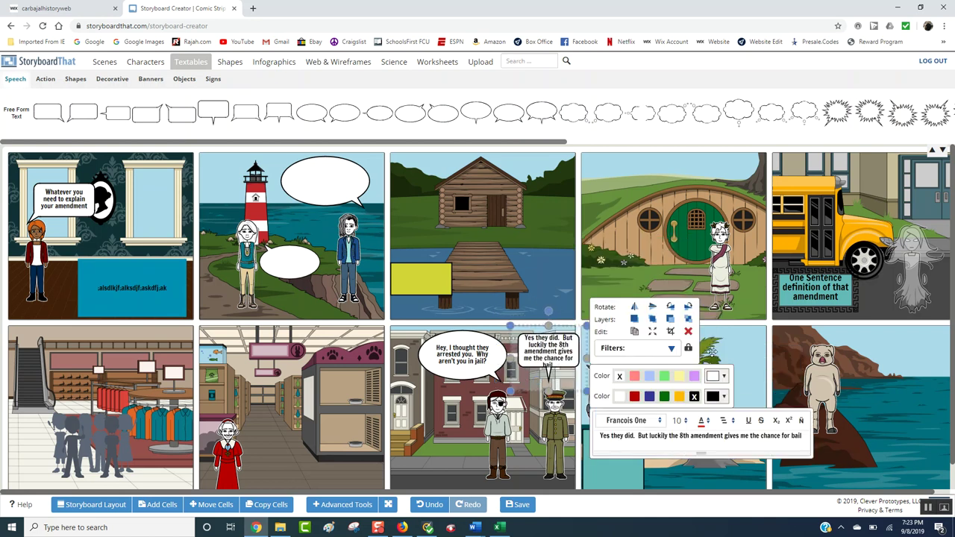
left_click(797, 327)
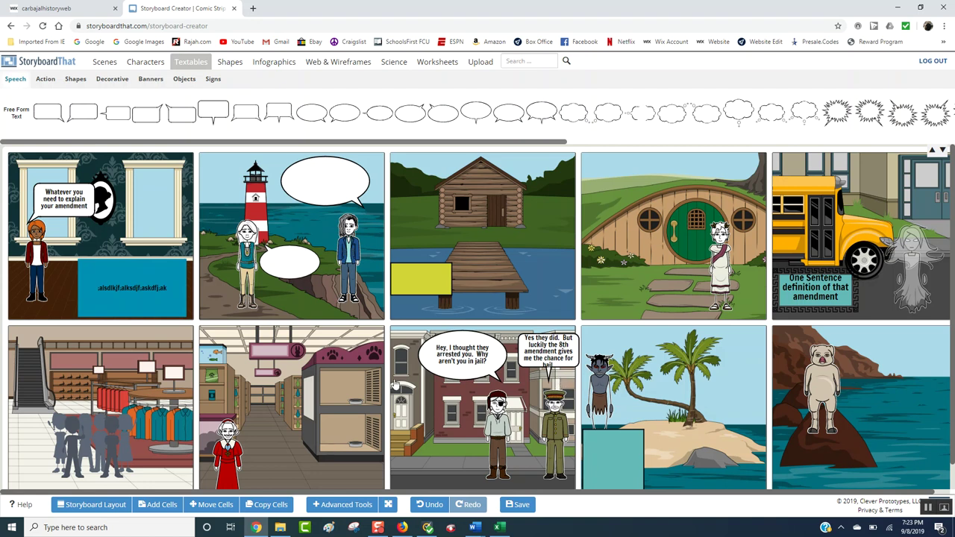
Place a blue rectangular text box at the lower-left edge of the brick houses cell.
left_click(604, 452)
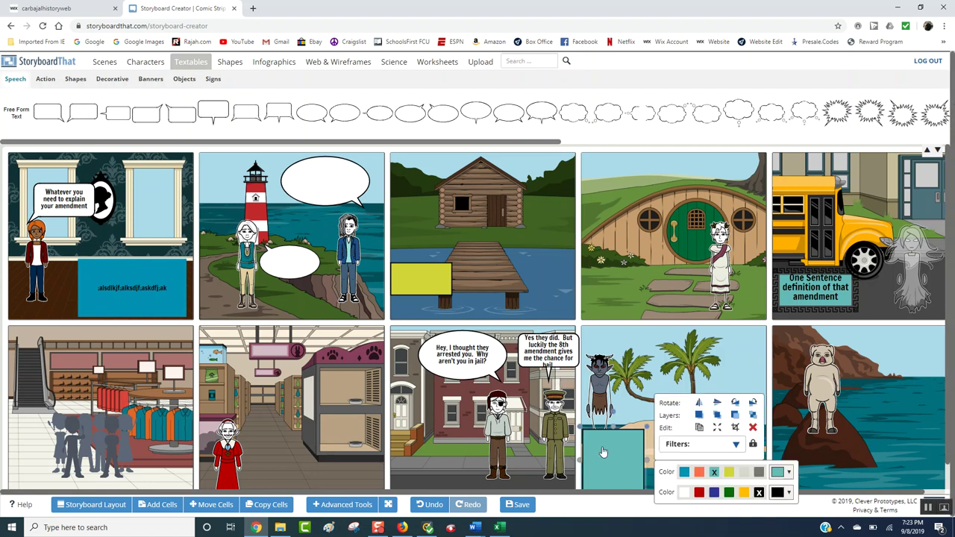
left_click(842, 291)
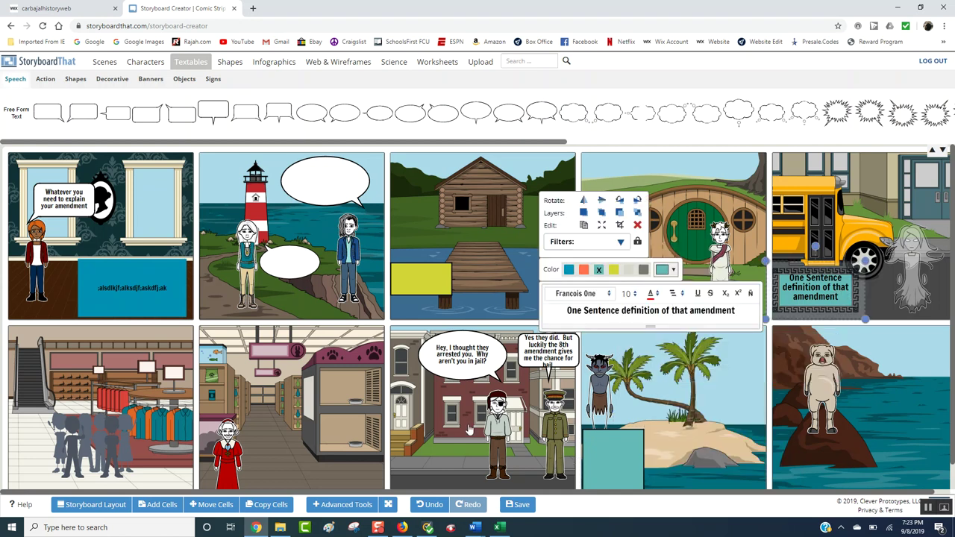
left_click(78, 81)
left_click_drag(49, 113, 282, 286)
left_click_drag(420, 451, 406, 434)
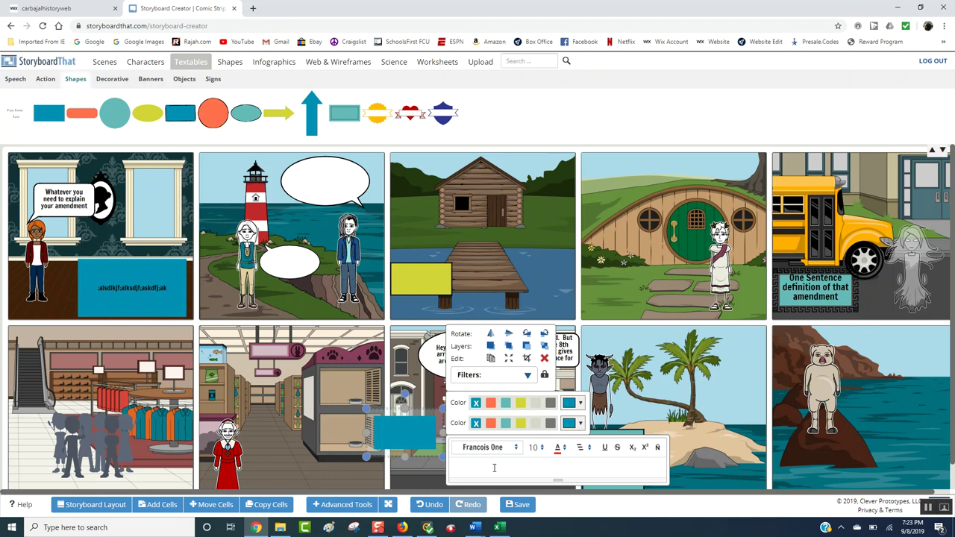
Enter "This amendment protects my right to receive bail and no cruel and unusual punishments" in the blue text box.
type("This")
key("BackSpace")
type("s amendmm")
key("BackSpace")
key("BackSpace")
type("e")
key("BackSpace")
type("ment protects my")
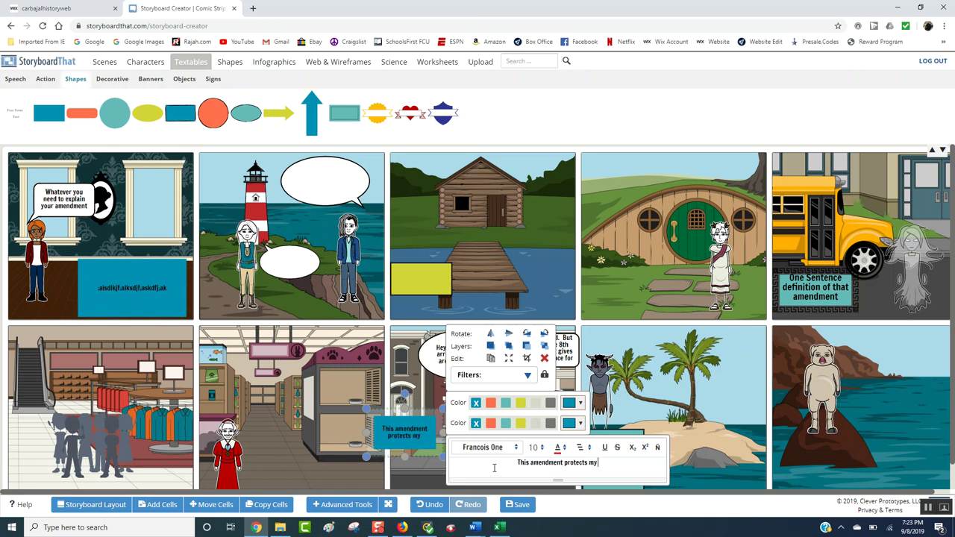
type(" big")
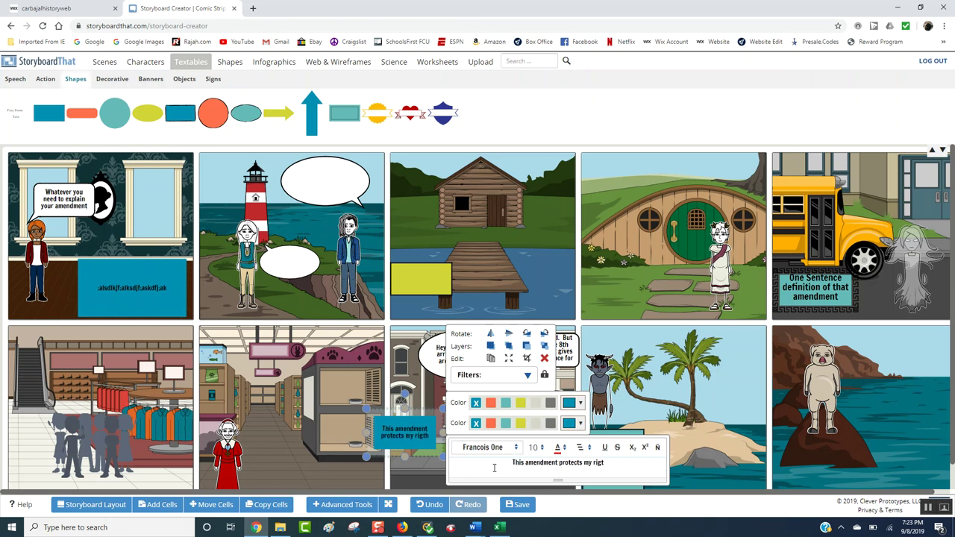
type("ht to re")
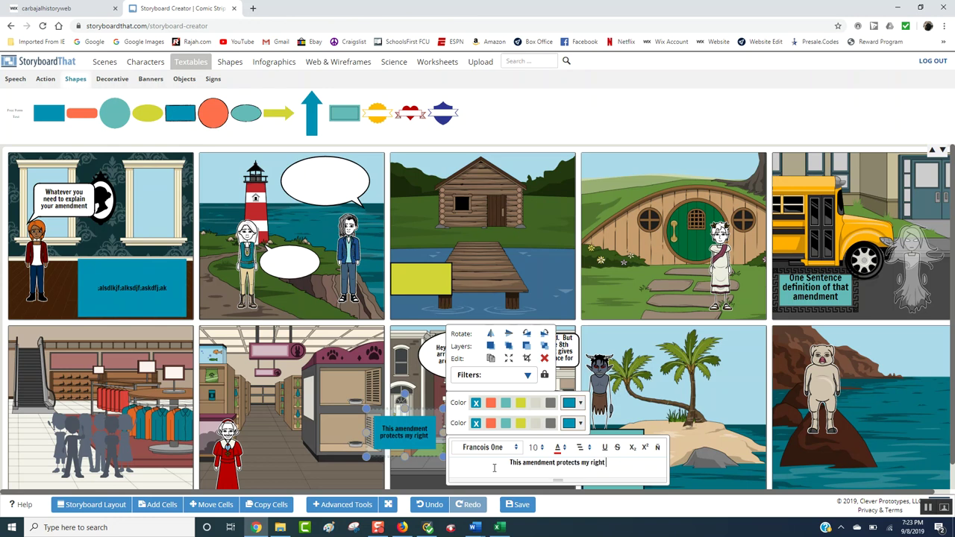
type("cei")
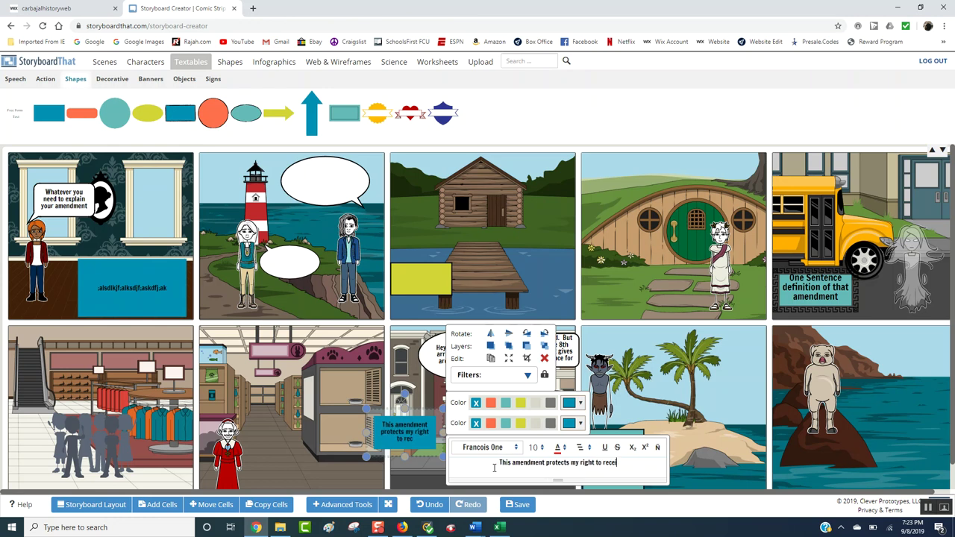
type("ve")
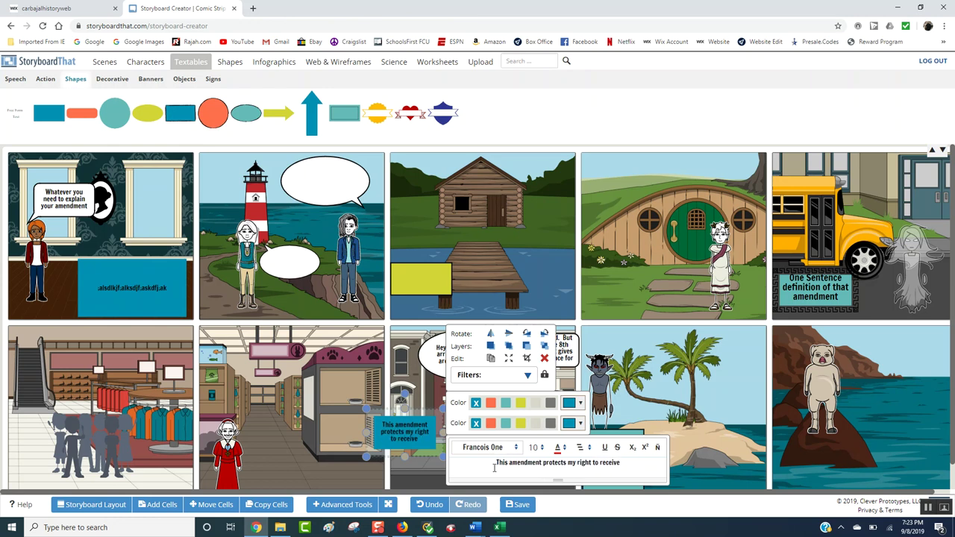
type(" bail and n")
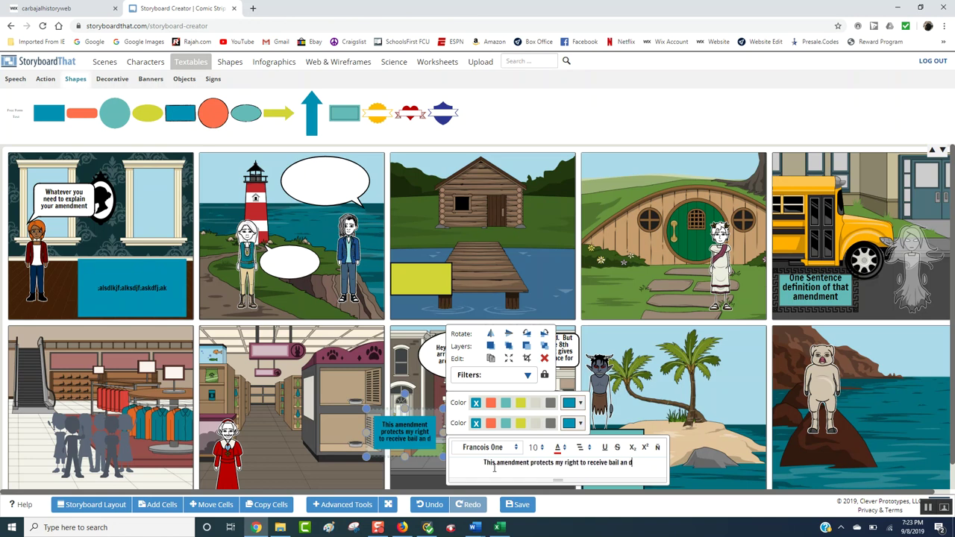
type("o cruel and u")
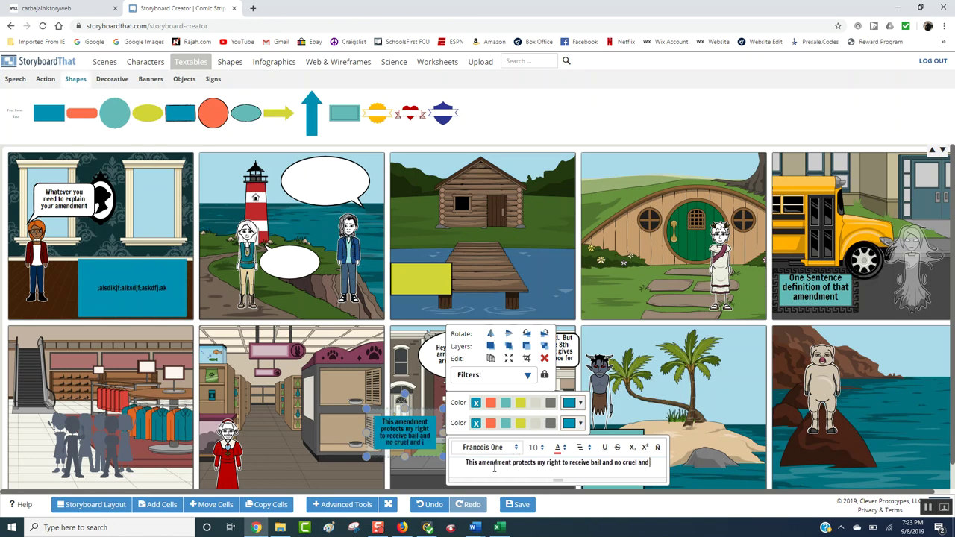
type("nsual")
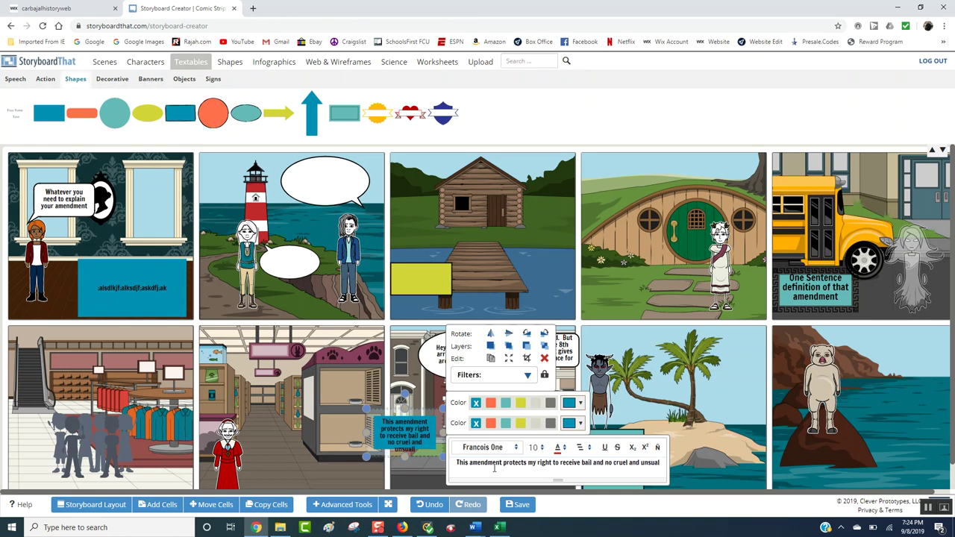
key("BackSpace")
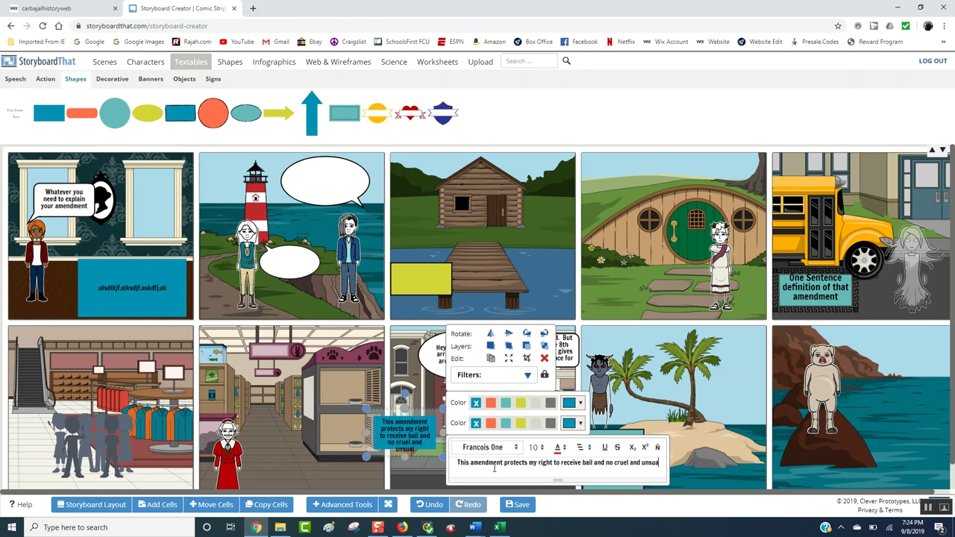
key("BackSpace")
key("BackSpace")
key("BackSpace")
type("usu")
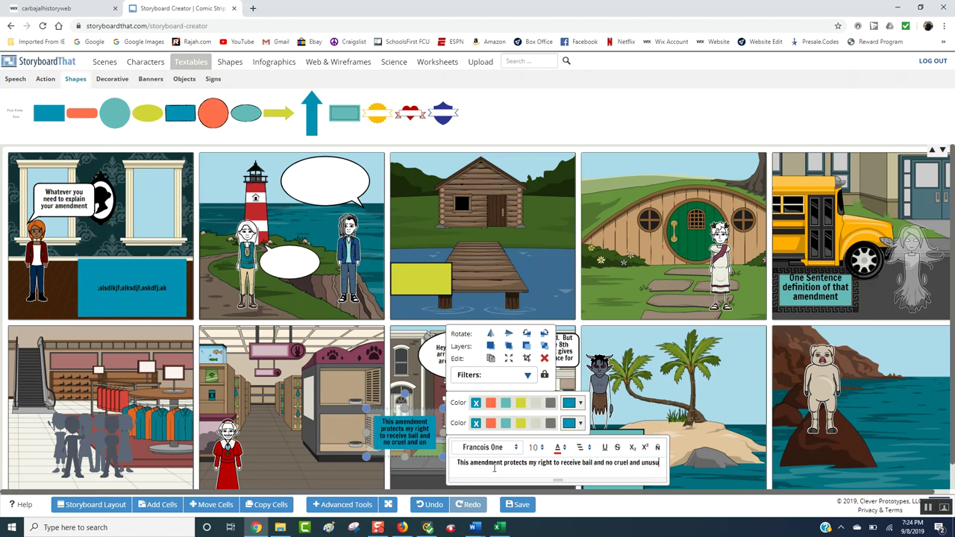
type("al p")
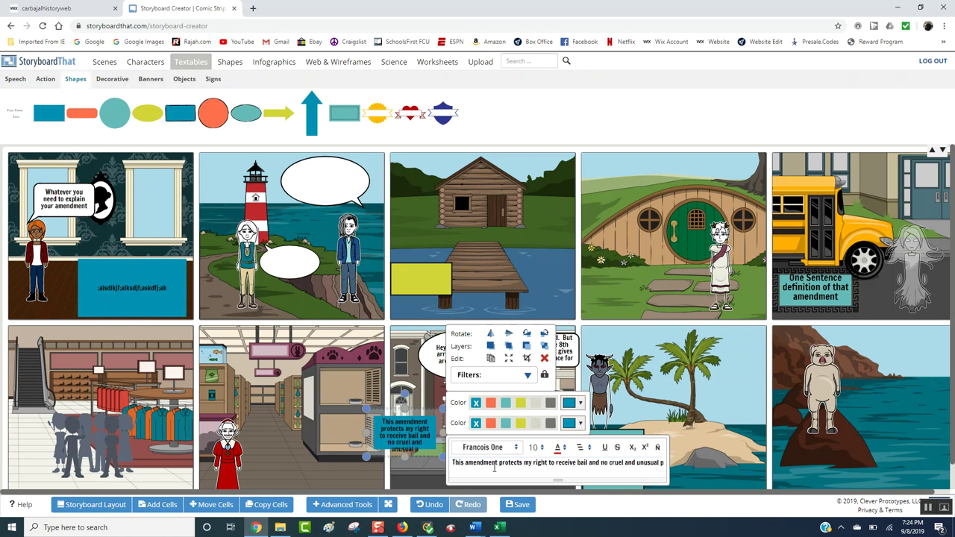
type("unishments")
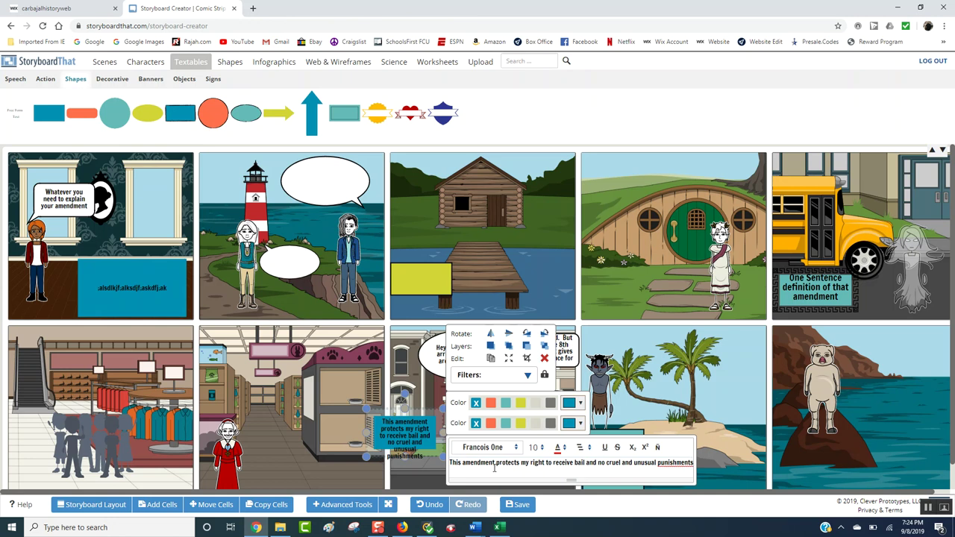
Move the blue text box into the lower-left corner of the brick houses cell and enlarge it to fit its text.
left_click(707, 432)
left_click_drag(401, 433, 418, 439)
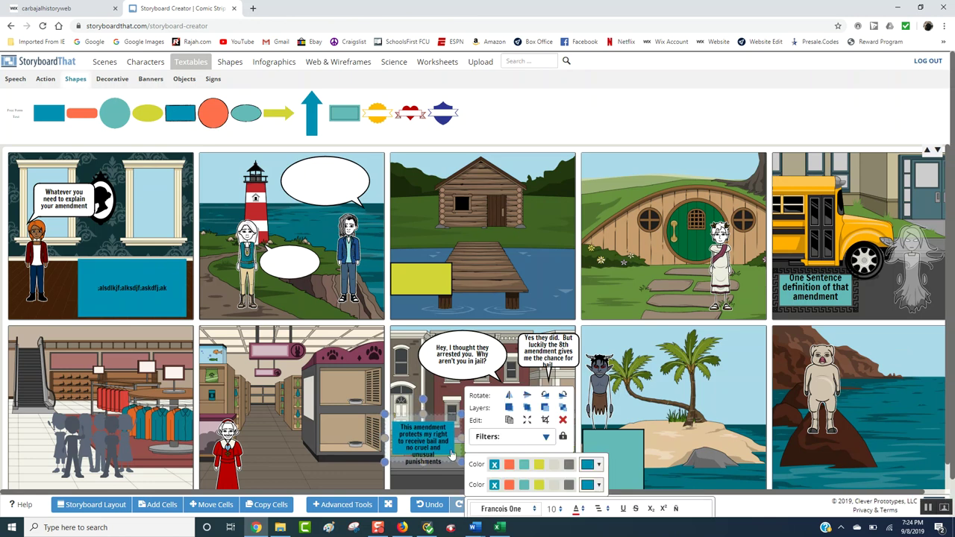
left_click_drag(461, 463, 440, 476)
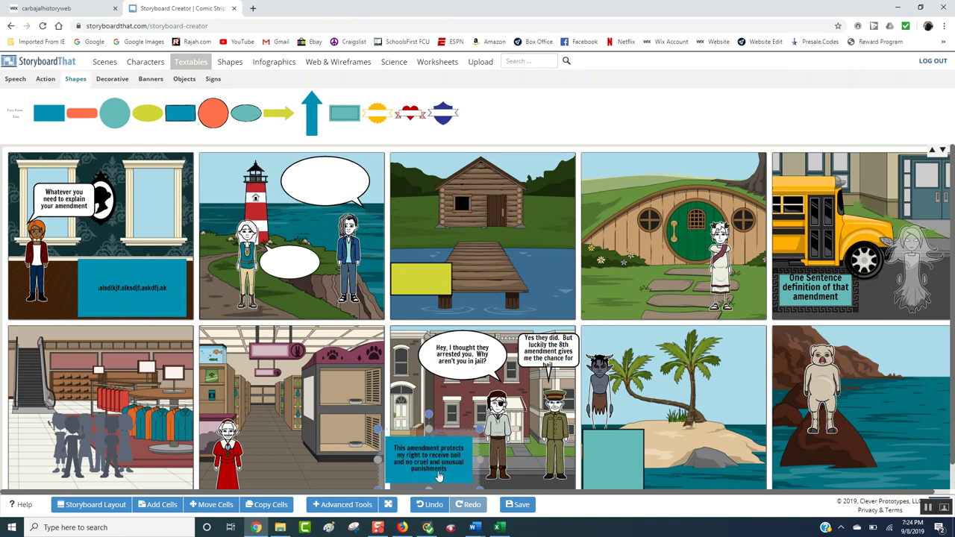
left_click(373, 387)
left_click(758, 359)
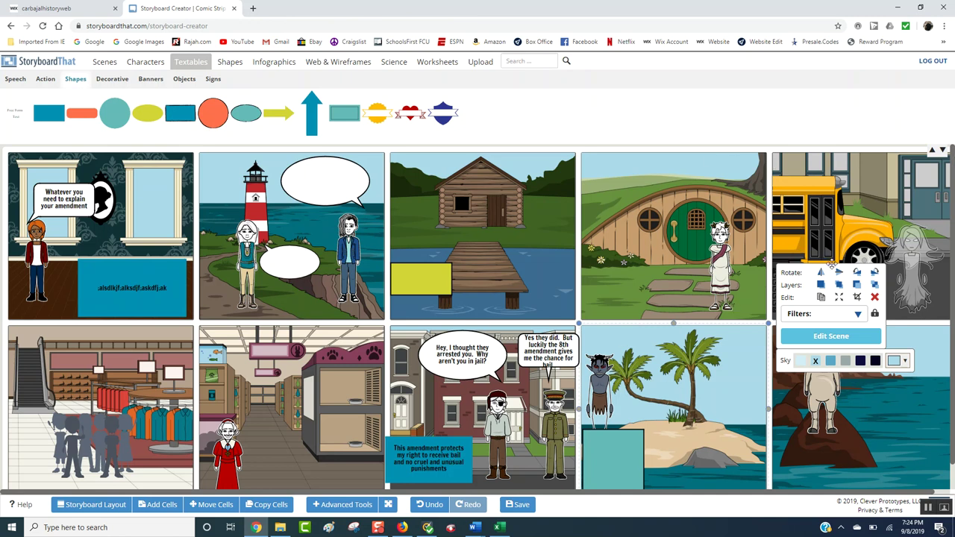
Save the storyboard with the title "Sample" and the description "Sample".
left_click(526, 502)
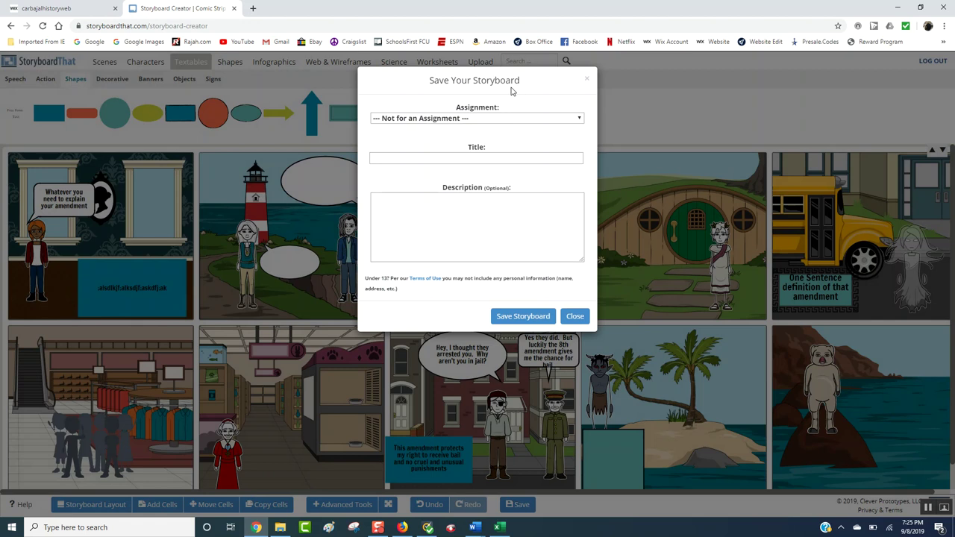
left_click(466, 160)
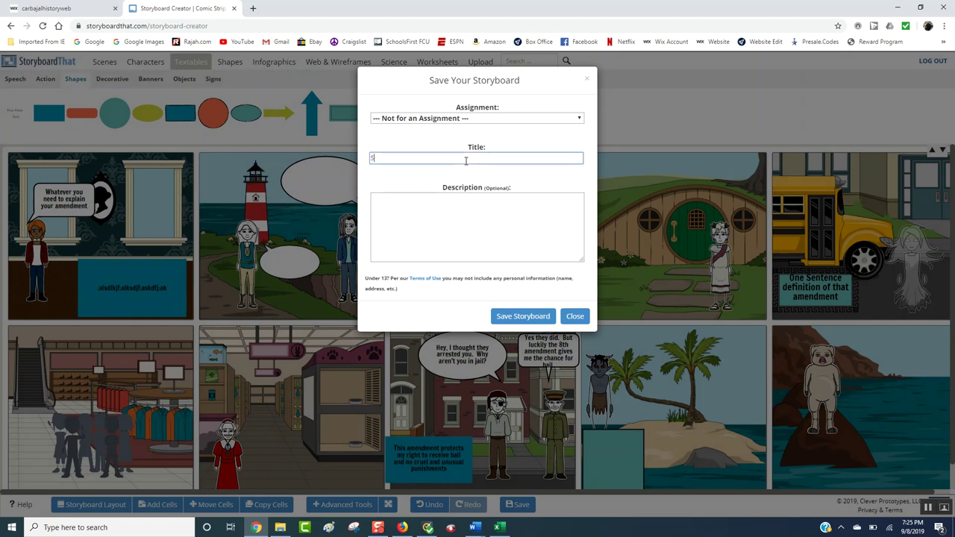
left_click(451, 233)
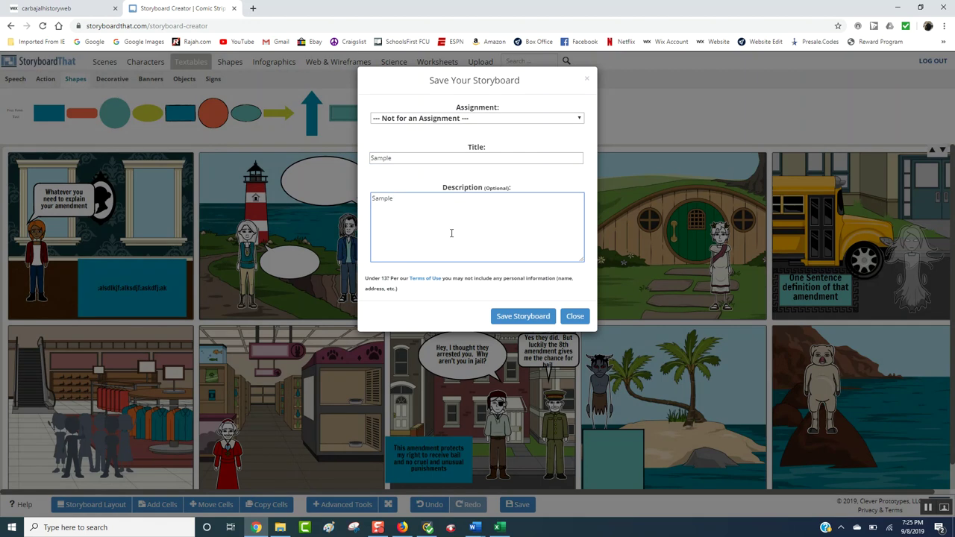
left_click(529, 318)
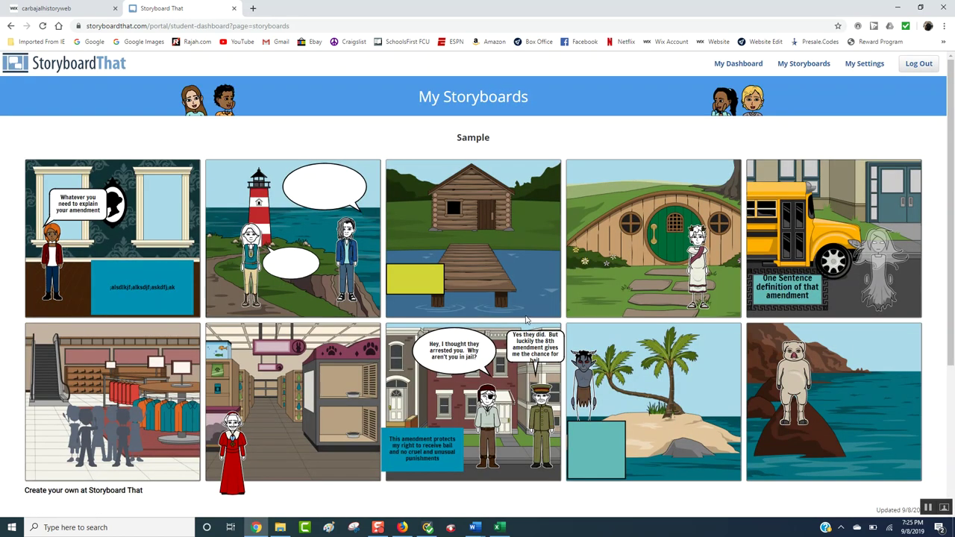
Download the saved Sample storyboard in PDF format.
left_click_drag(952, 205, 953, 321)
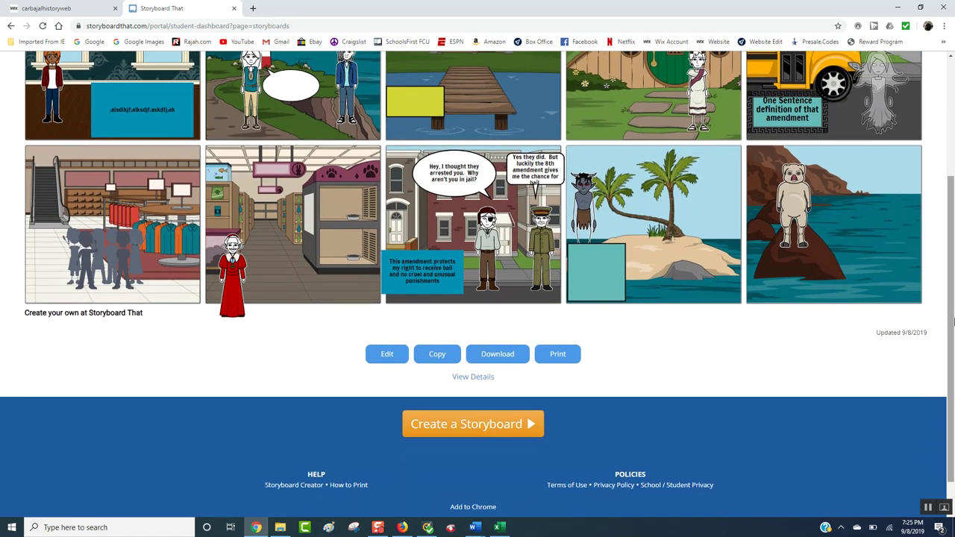
left_click(498, 355)
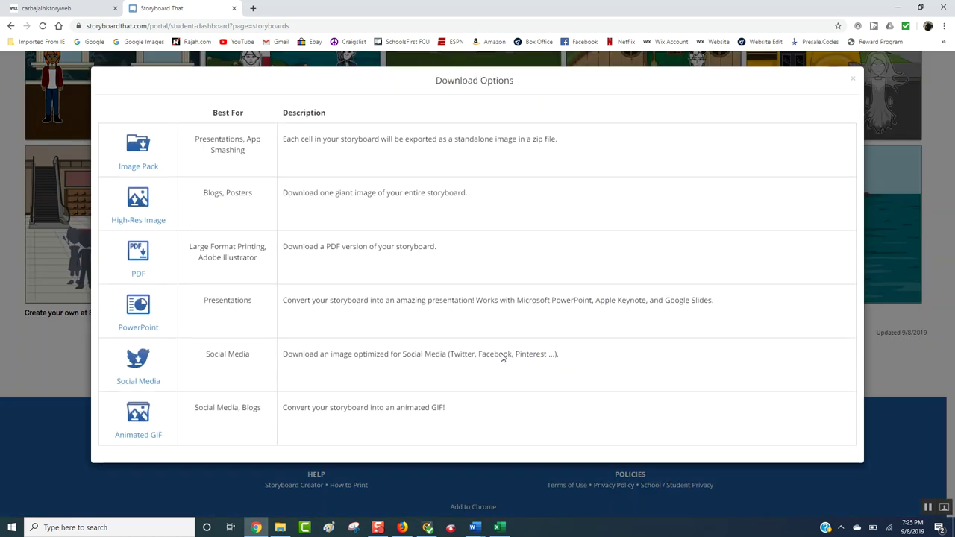
left_click(138, 269)
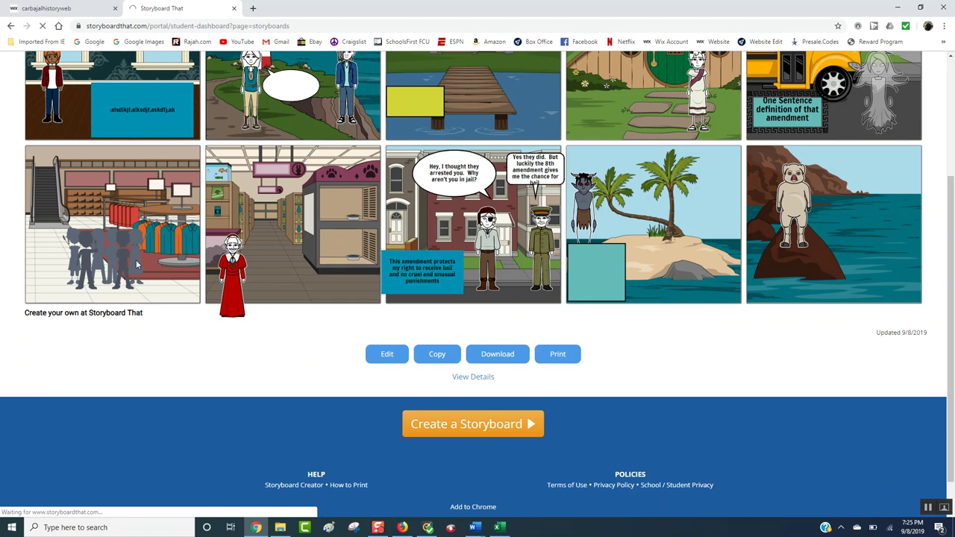
left_click(500, 359)
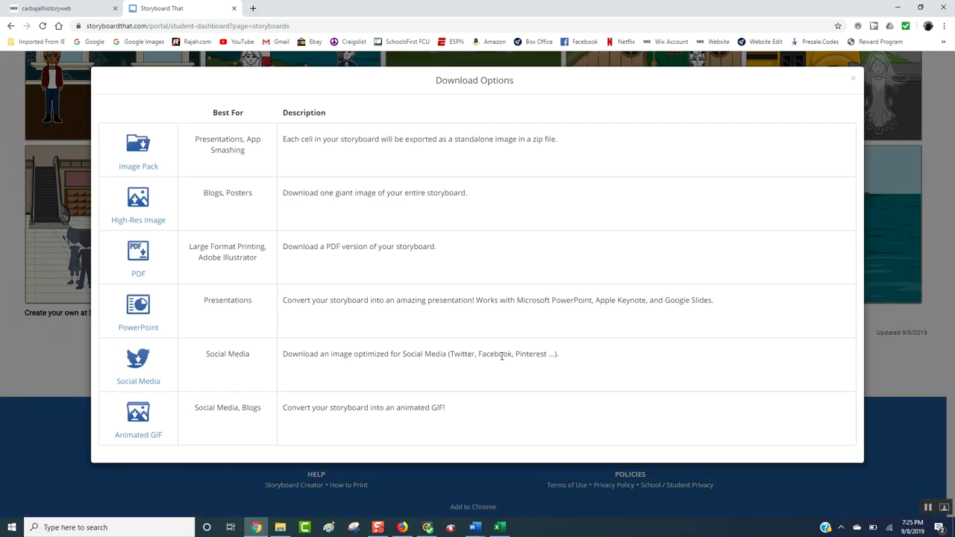
left_click(149, 253)
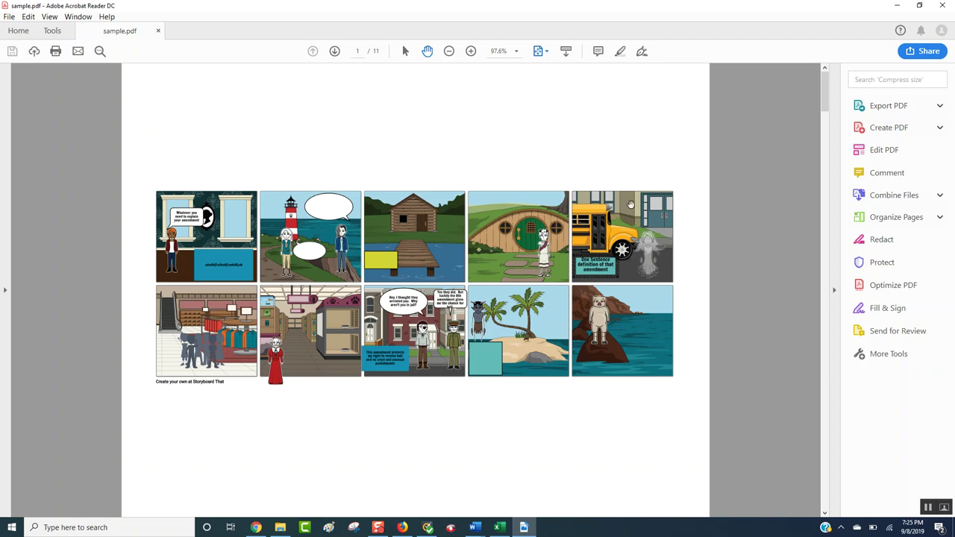
Save a copy of the downloaded PDF to the Desktop folder as sample.pdf.
left_click(9, 17)
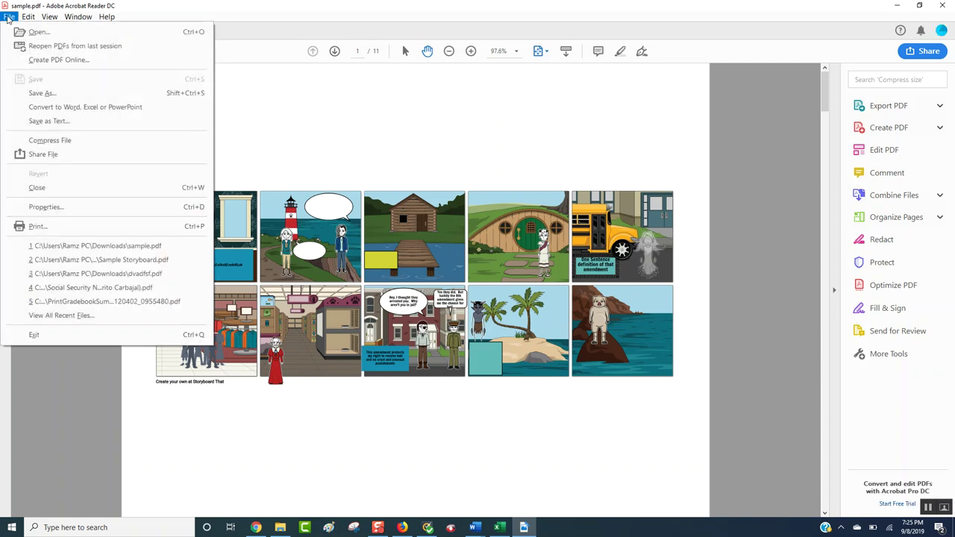
left_click(41, 94)
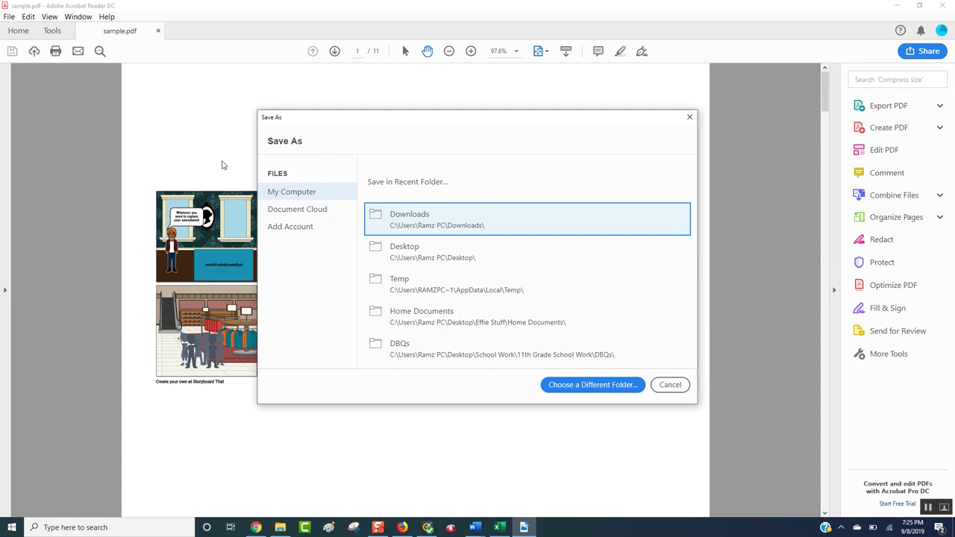
left_click(588, 384)
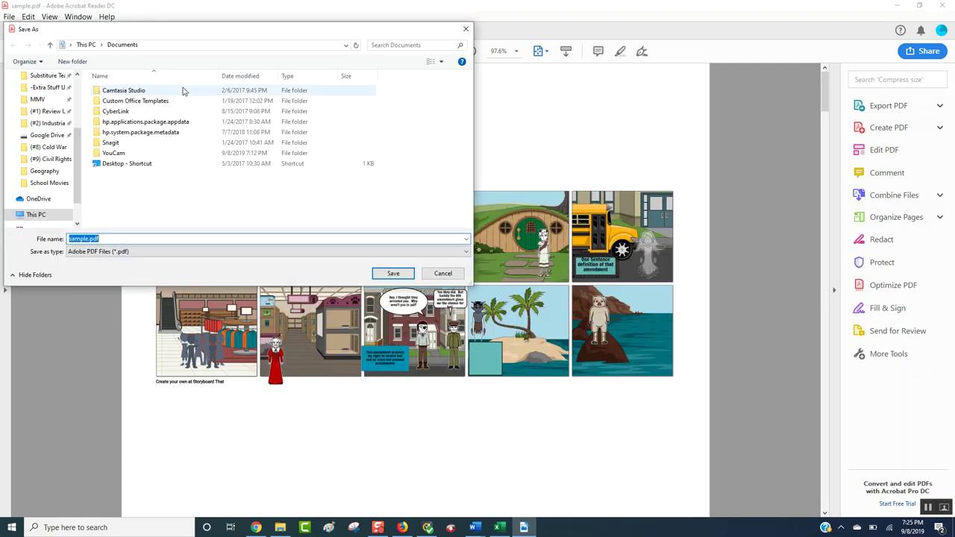
scroll(79, 90, "up", 3)
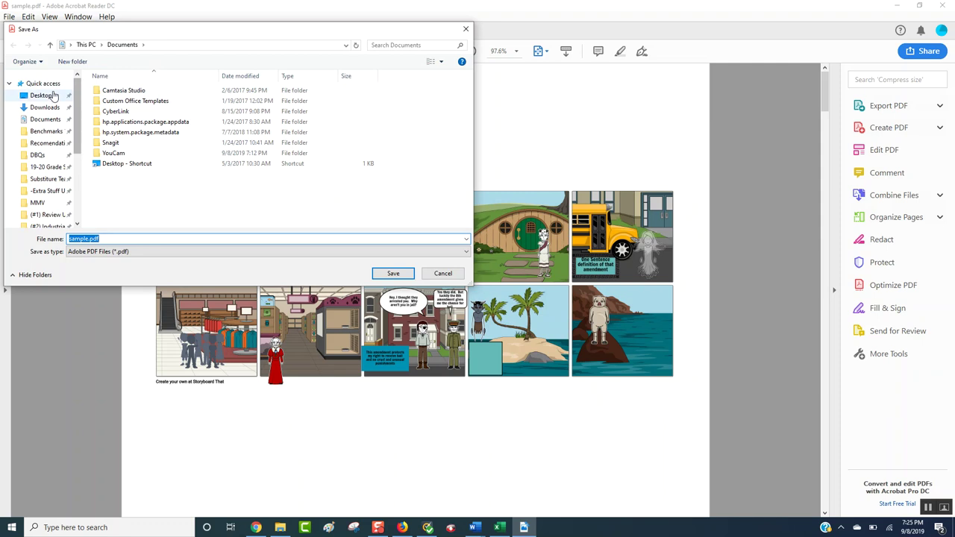
left_click(40, 95)
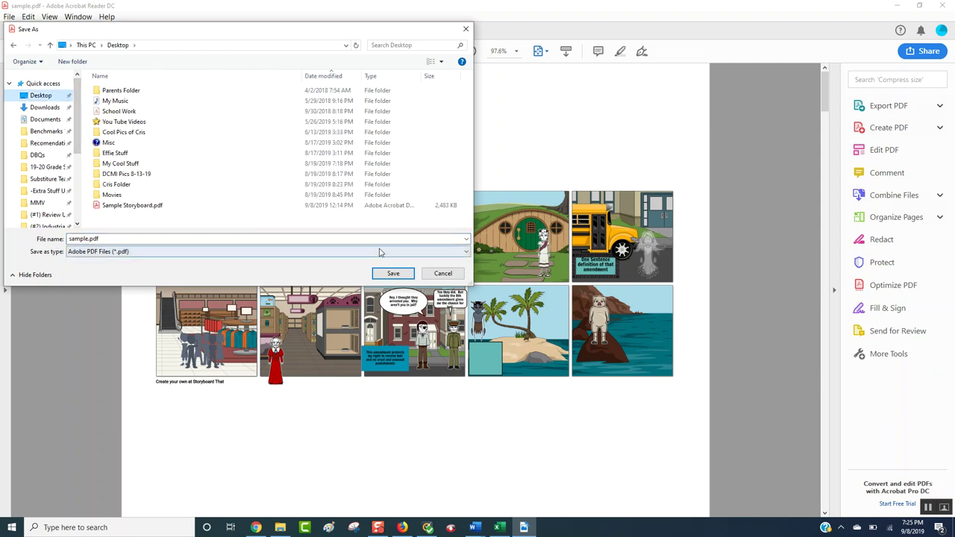
left_click(393, 274)
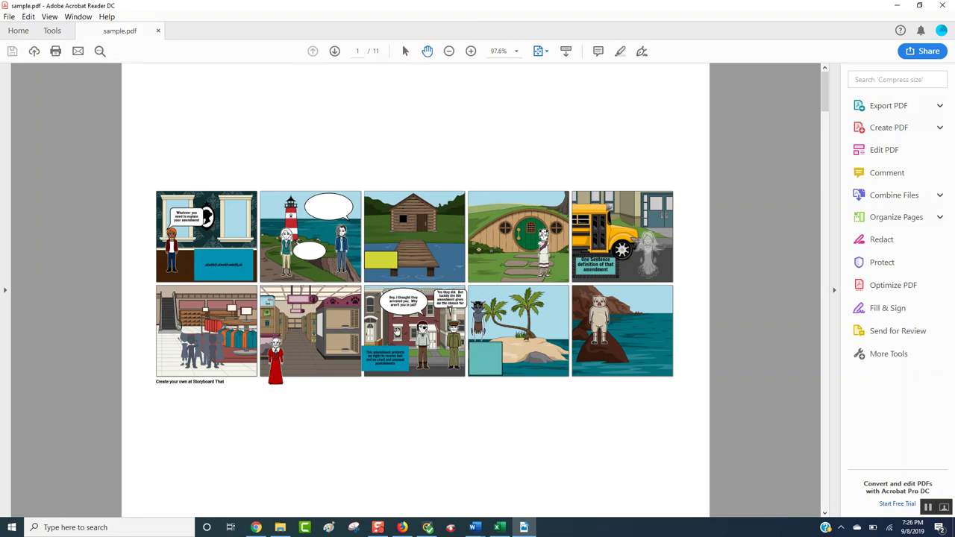
Switch to Gmail in Chrome and start a new message to the user's own e-mail address with the subject "sample".
left_click(256, 528)
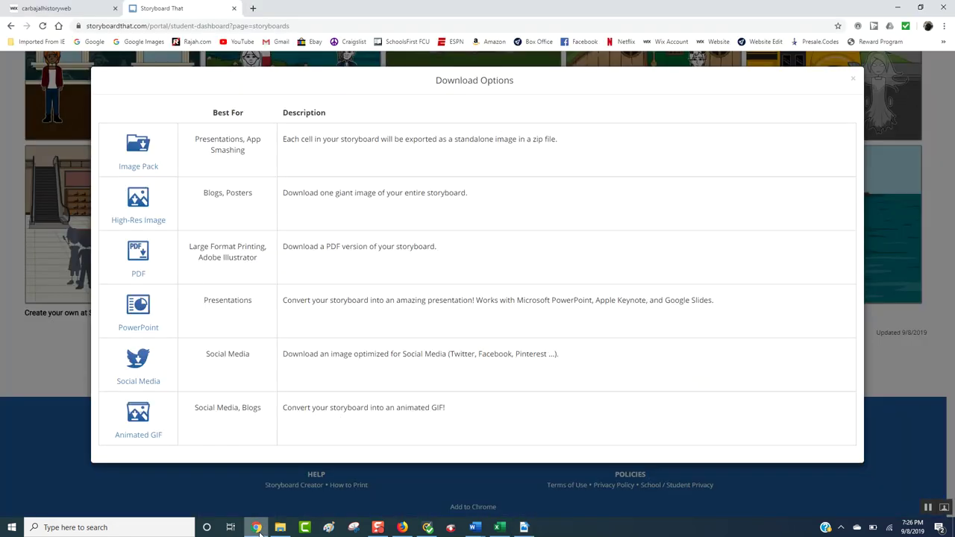
left_click(253, 8)
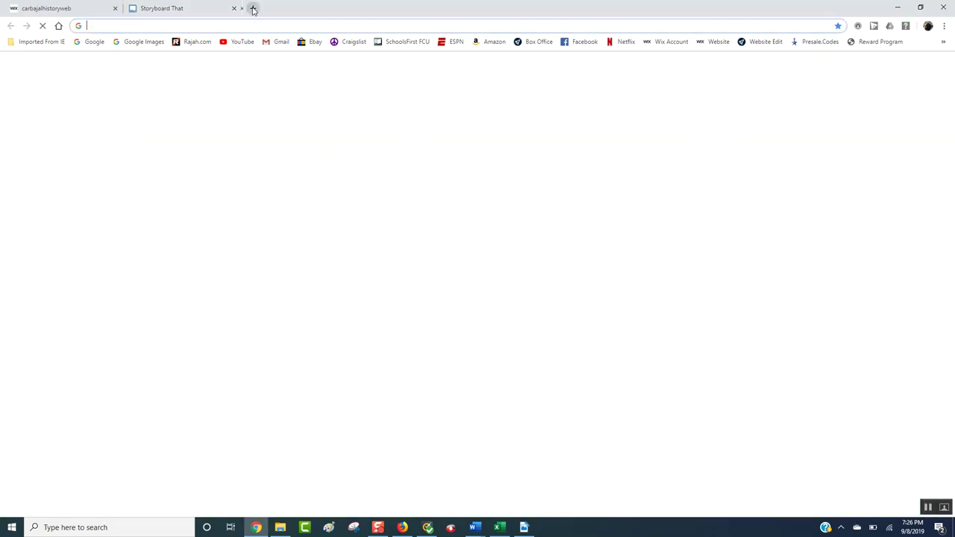
left_click(277, 45)
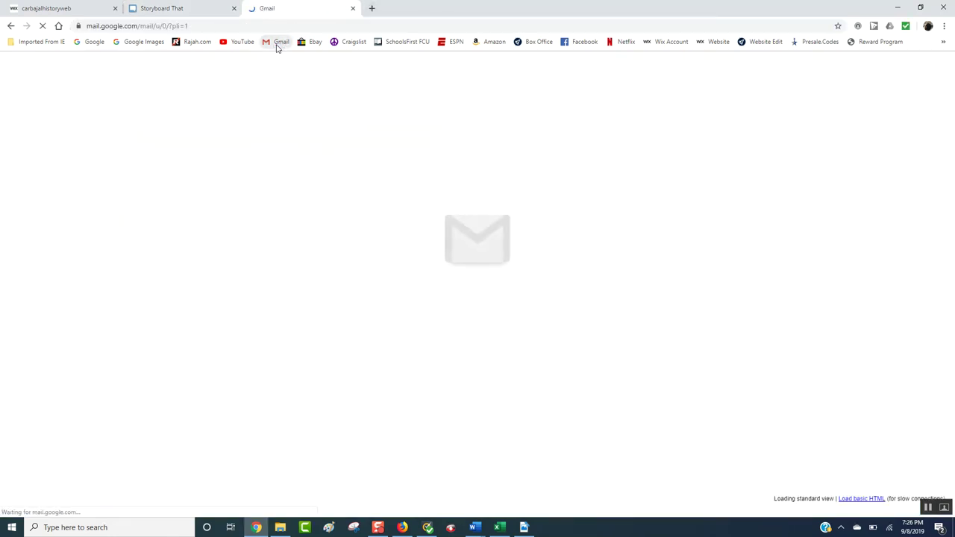
left_click(276, 43)
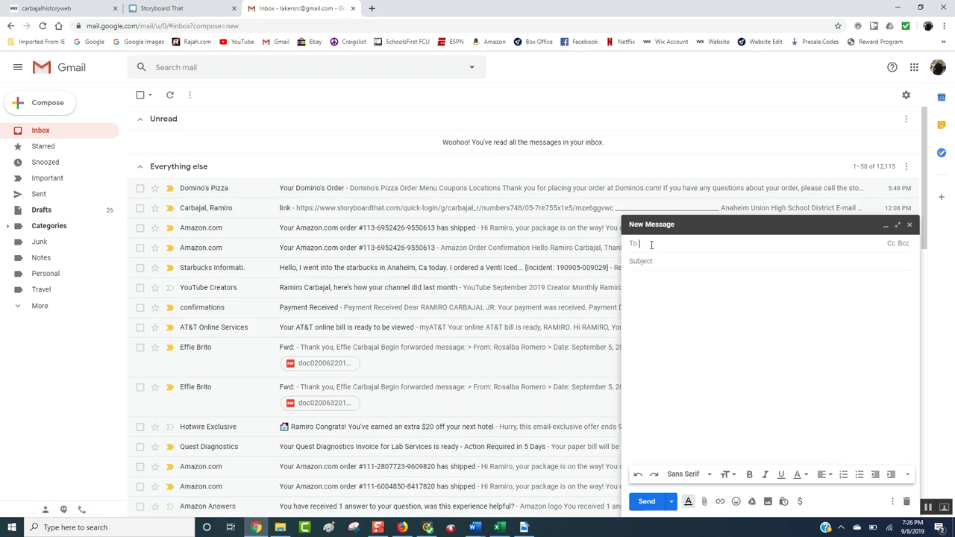
type("lak")
left_click(691, 276)
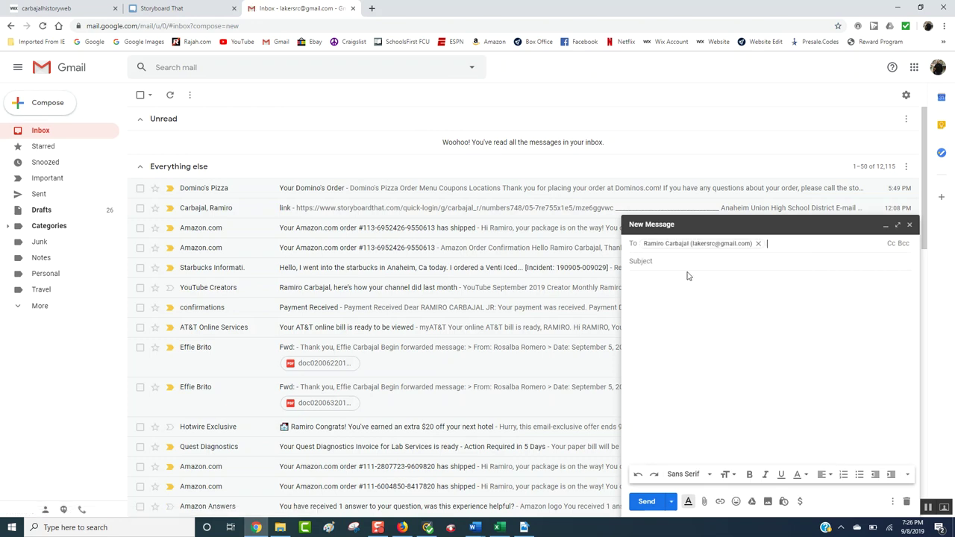
left_click(669, 262)
type("sample")
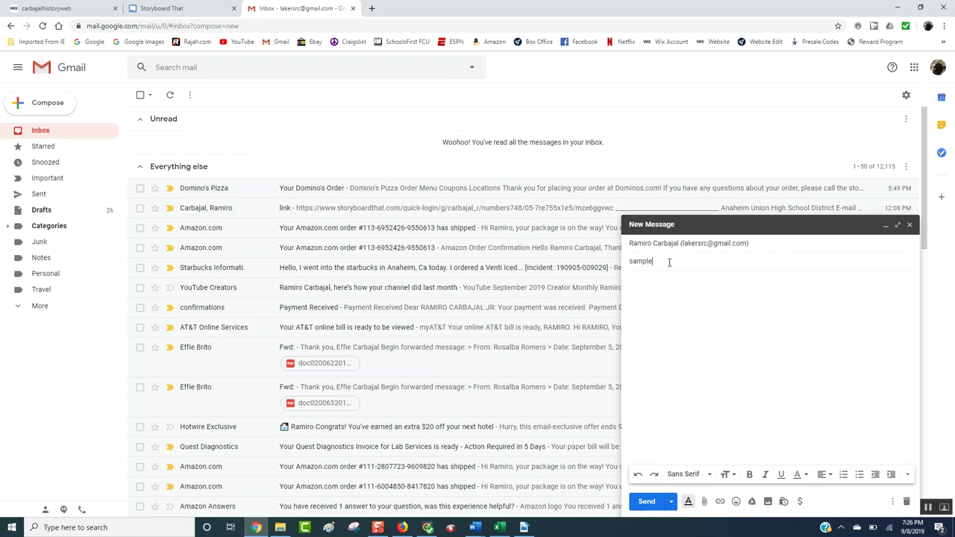
Attach sample.pdf from the Desktop folder to the message and send it.
left_click(704, 503)
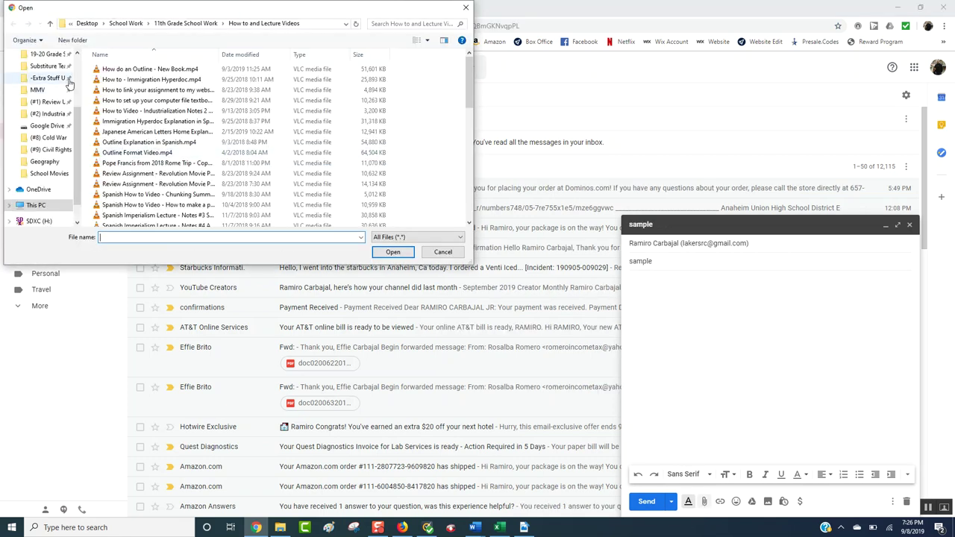
scroll(78, 63, "up", 3)
left_click(40, 74)
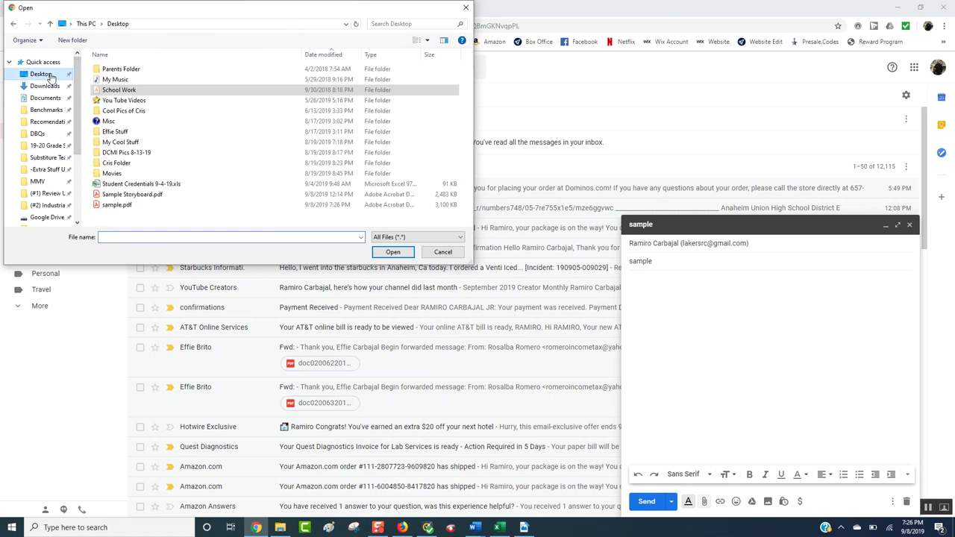
left_click(129, 206)
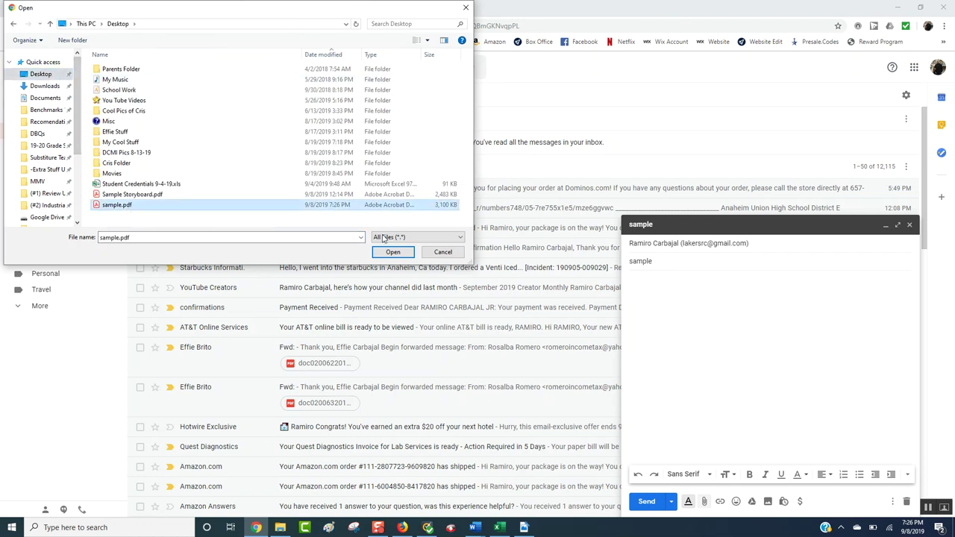
left_click(409, 253)
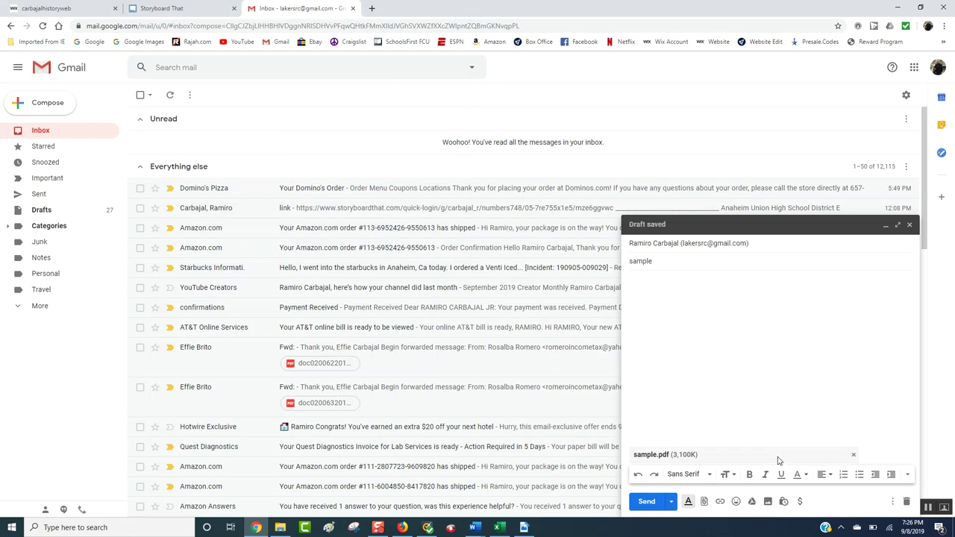
left_click(646, 501)
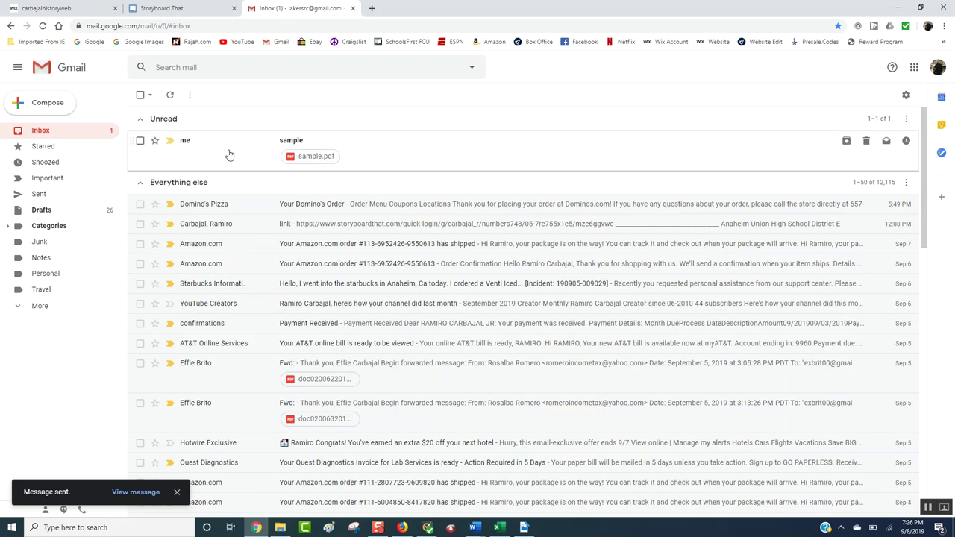
Return to Storyboard That and close the download options to show the Sample storyboard.
left_click(177, 8)
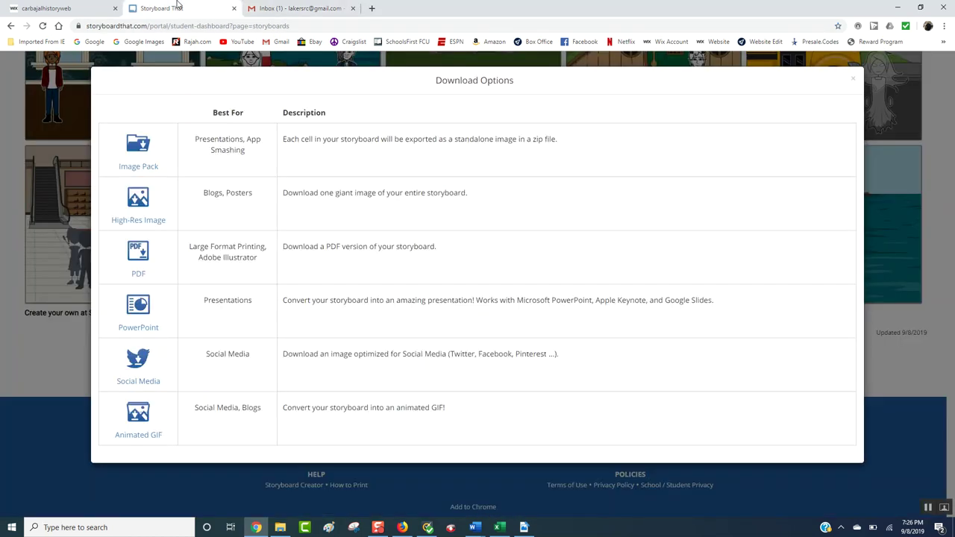
left_click(853, 79)
scroll(952, 167, "up", 3)
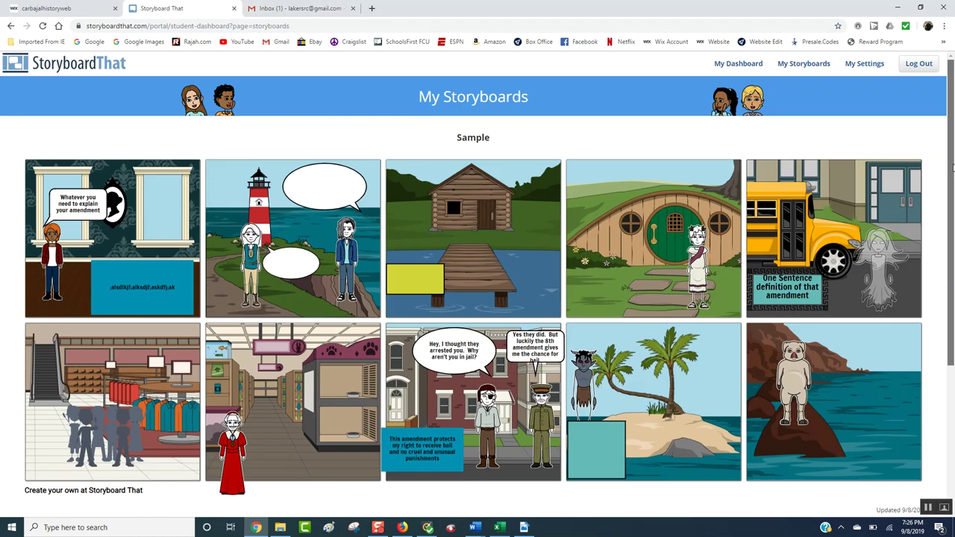
Open the Amendments Storyboard Link from the class history website and check the print formats offered for the Sample storyboard.
left_click(75, 8)
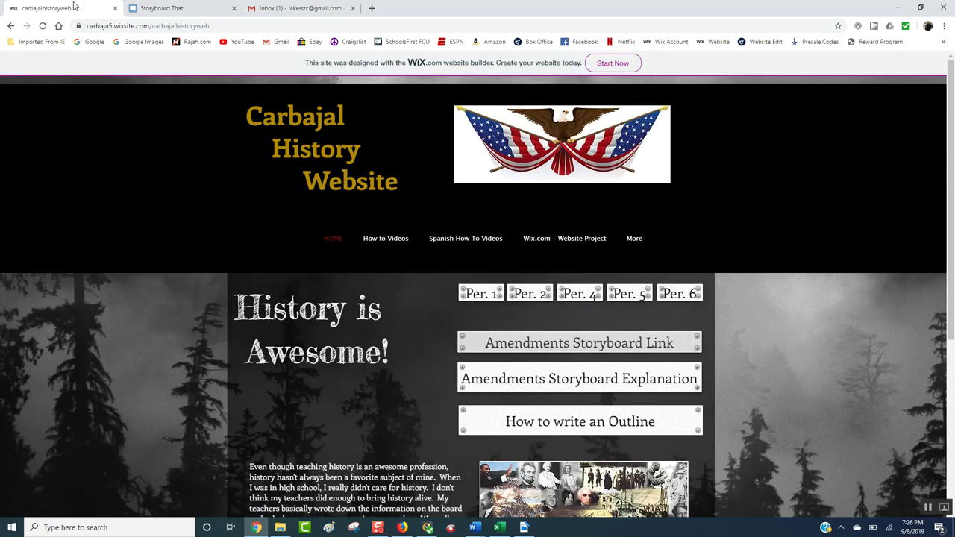
left_click(529, 353)
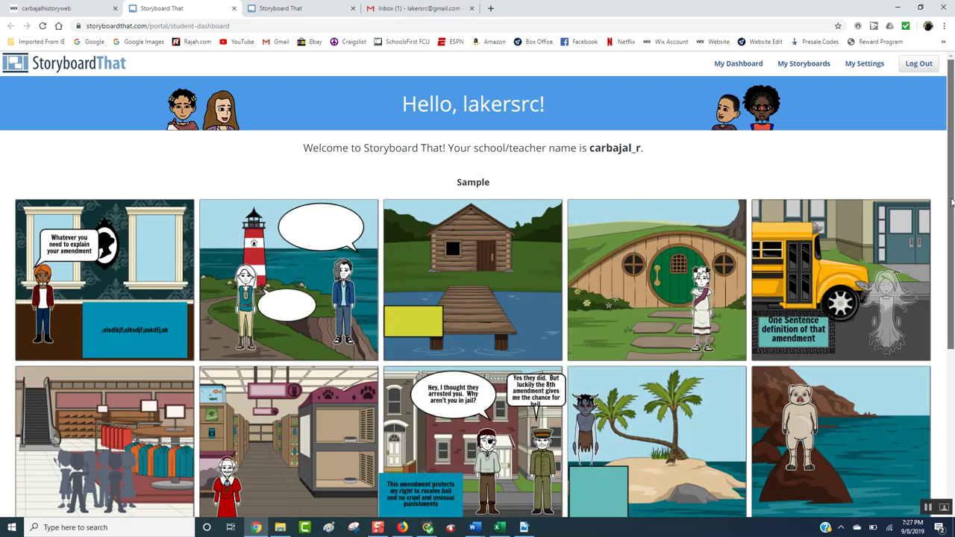
scroll(939, 274, "down", 2)
scroll(953, 258, "down", 1)
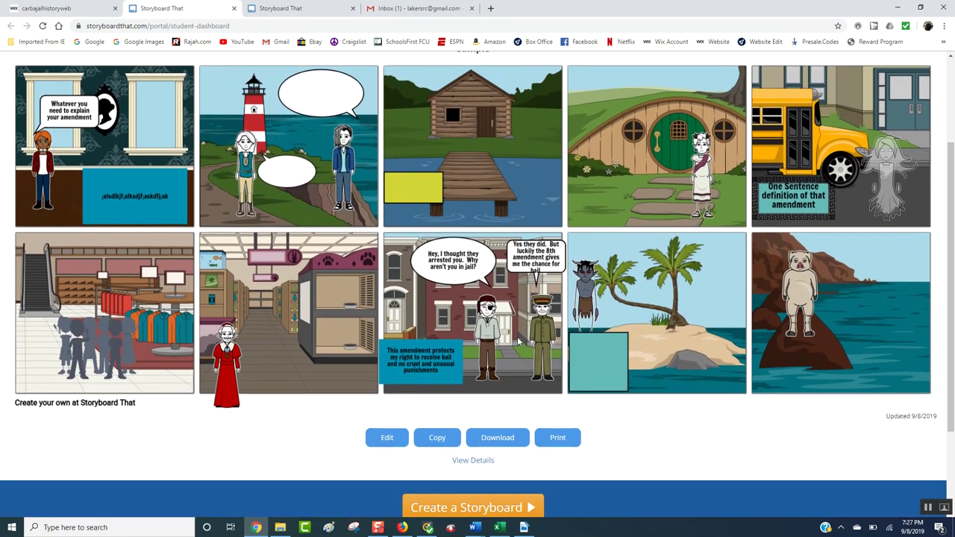
left_click(557, 437)
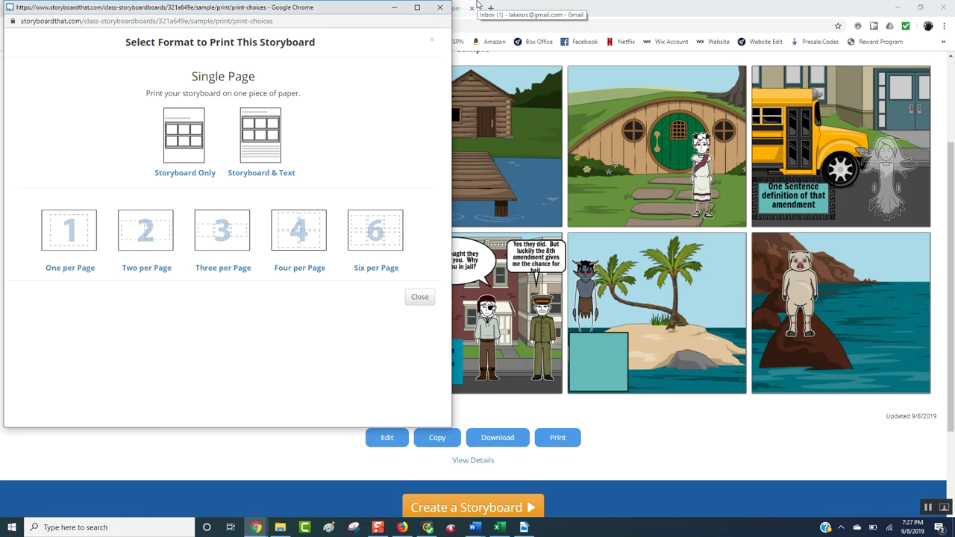
left_click(441, 8)
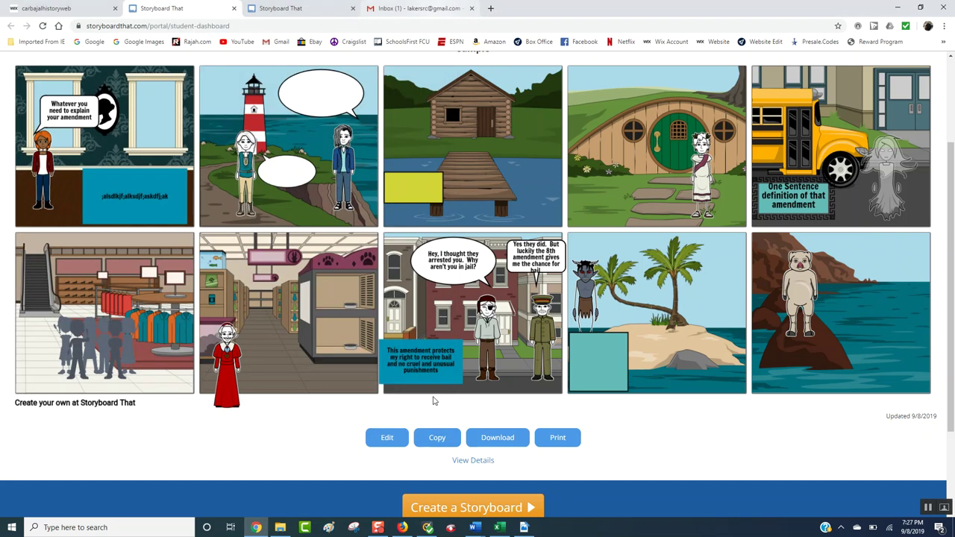
Switch to the Gmail inbox and preview the sample.pdf attachment of the received message.
left_click(256, 527)
left_click(256, 528)
left_click(403, 8)
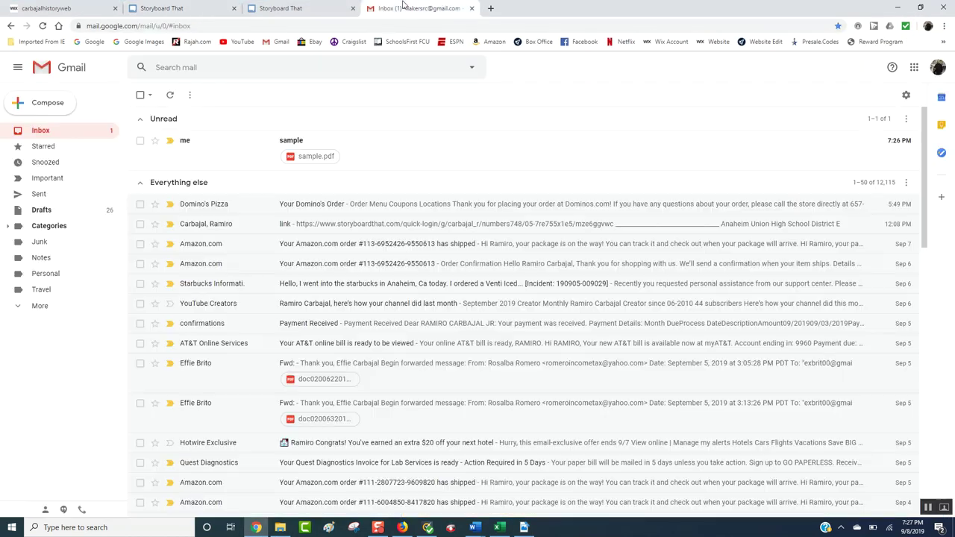
left_click(306, 157)
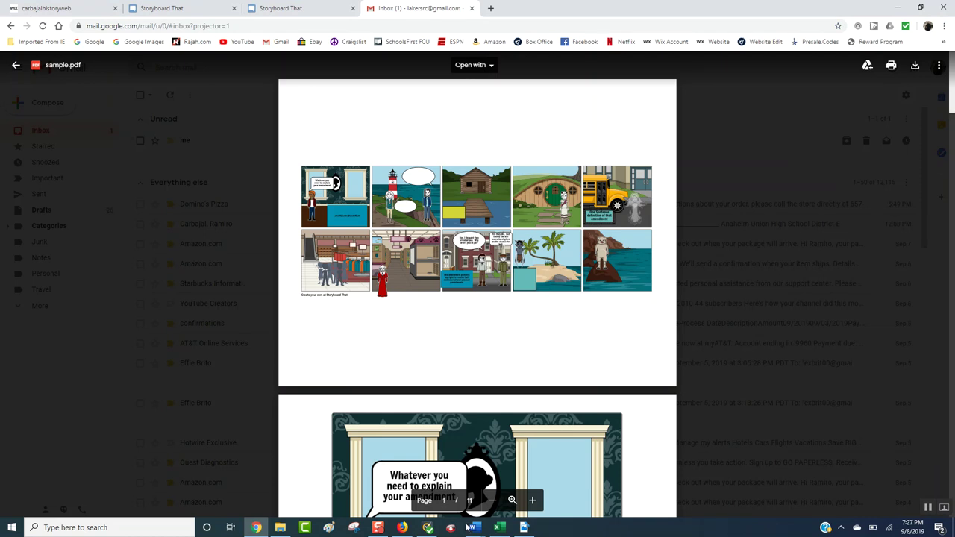
Switch to Adobe Acrobat Reader and compare landscape and portrait orientation in the print preview of sample.pdf without printing.
left_click(525, 527)
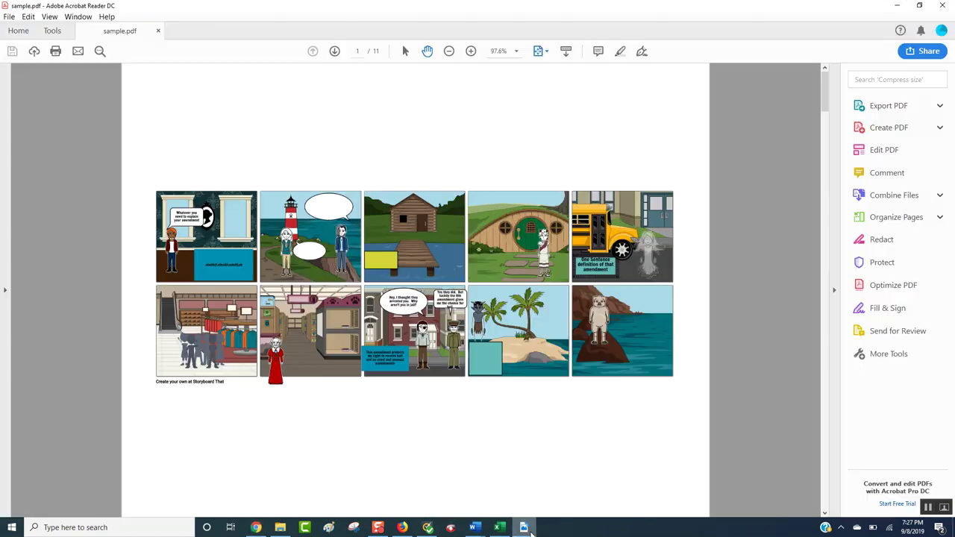
left_click(10, 17)
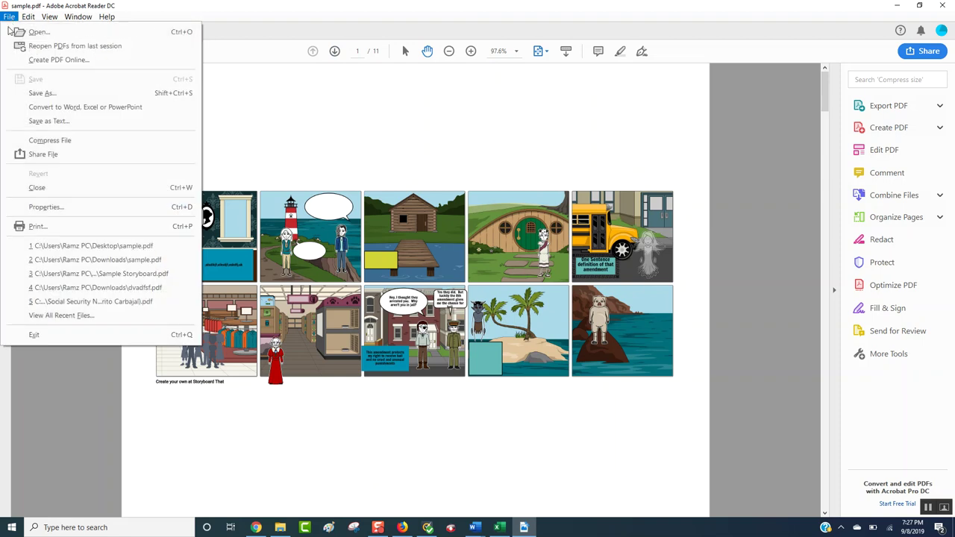
left_click(47, 228)
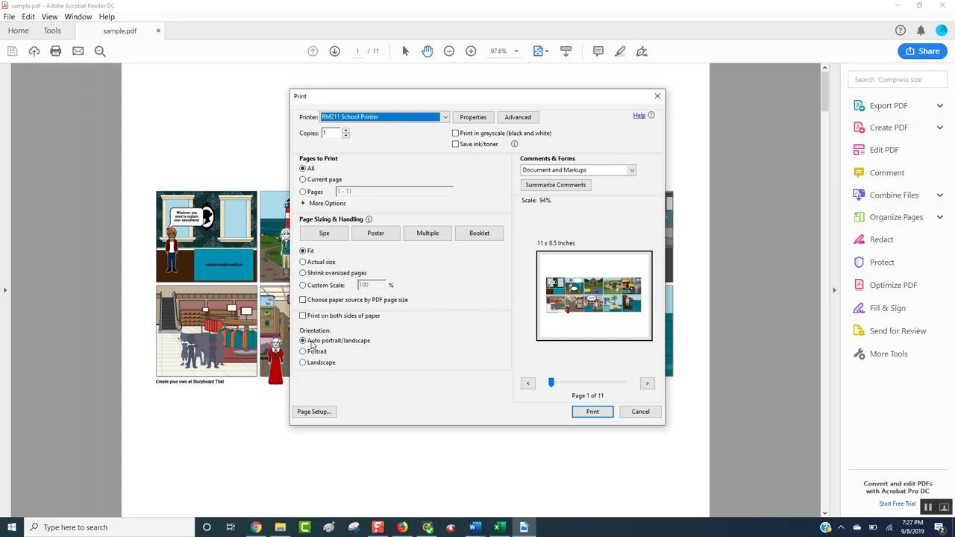
left_click(303, 363)
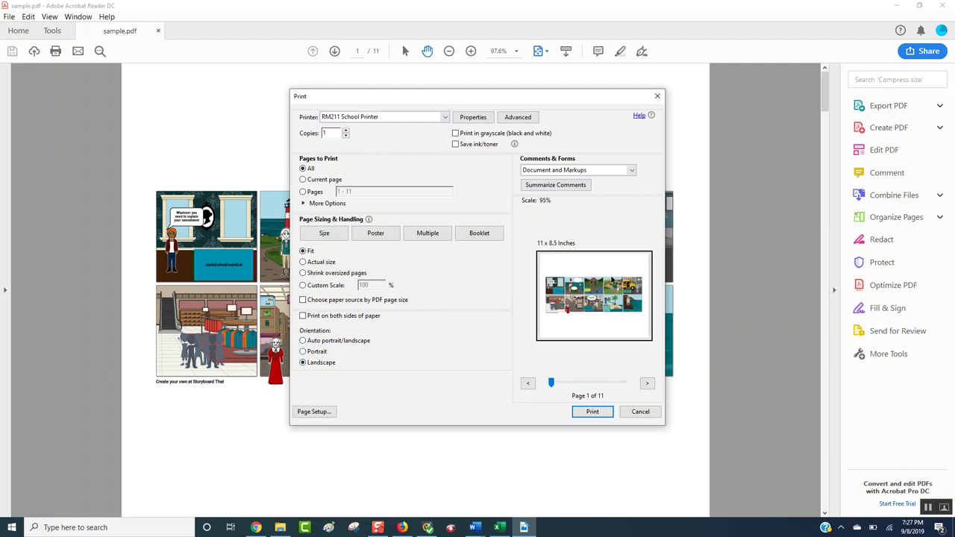
left_click(304, 352)
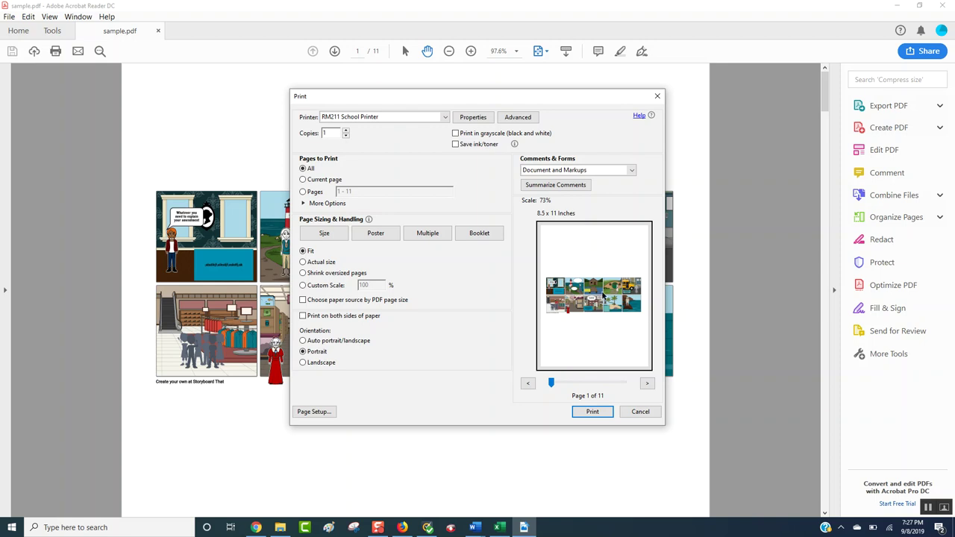
left_click(330, 363)
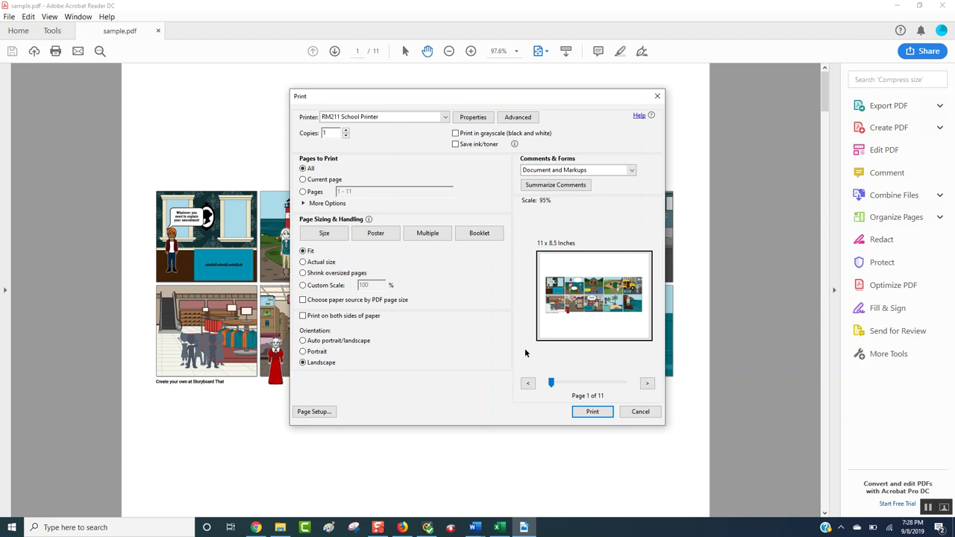
left_click(658, 96)
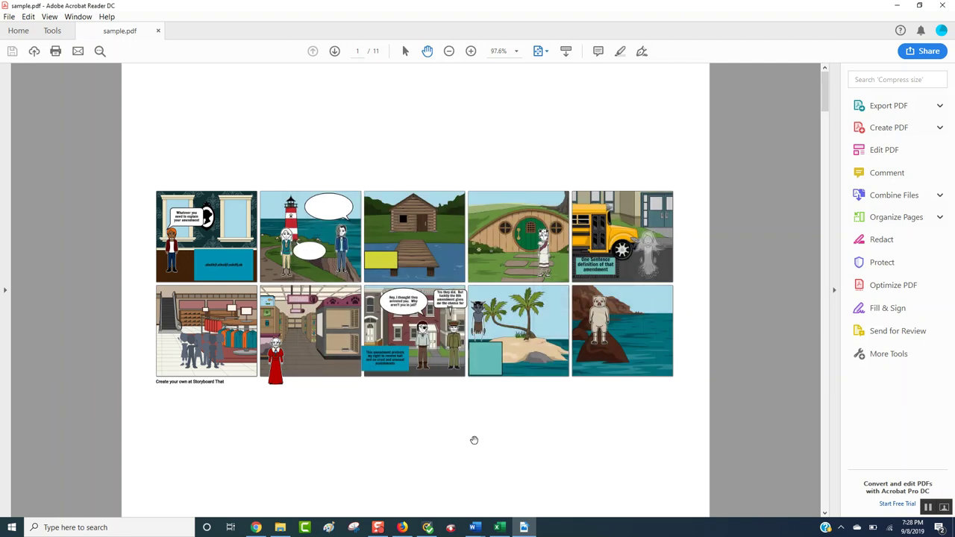